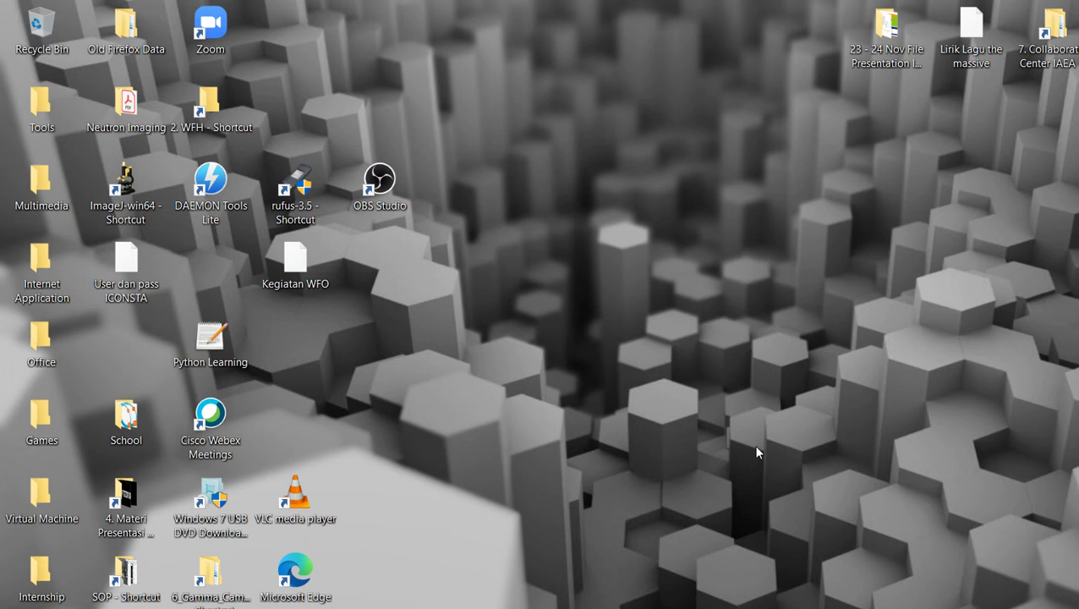
Close the earlier Canva design tab and the template preview to show the 'certificates' results
{"action": "left_click", "coordinate": [516, 605]}
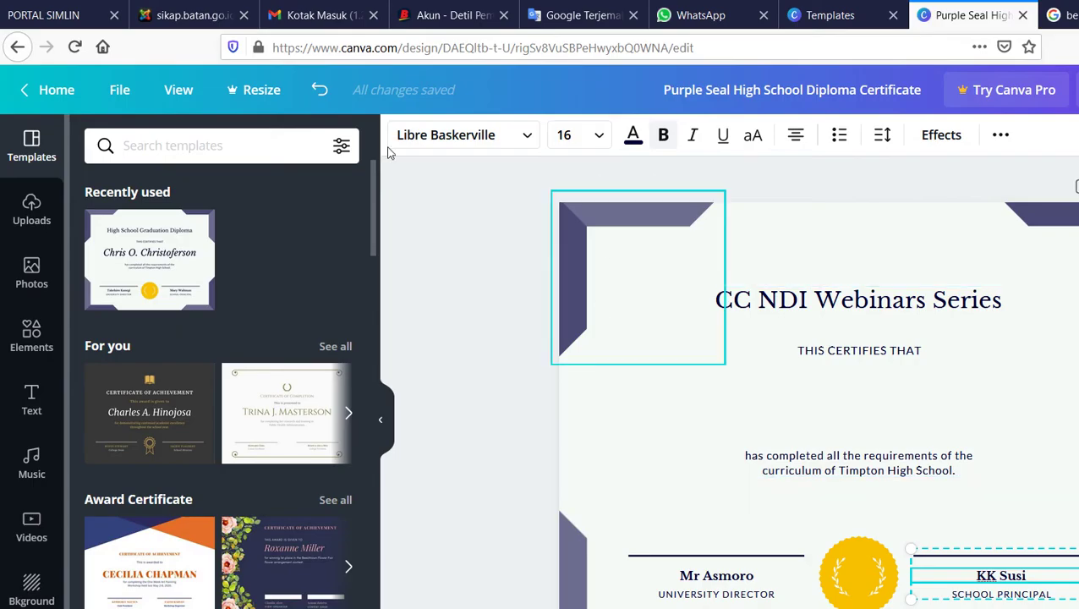
{"action": "key", "text": "ctrl+w"}
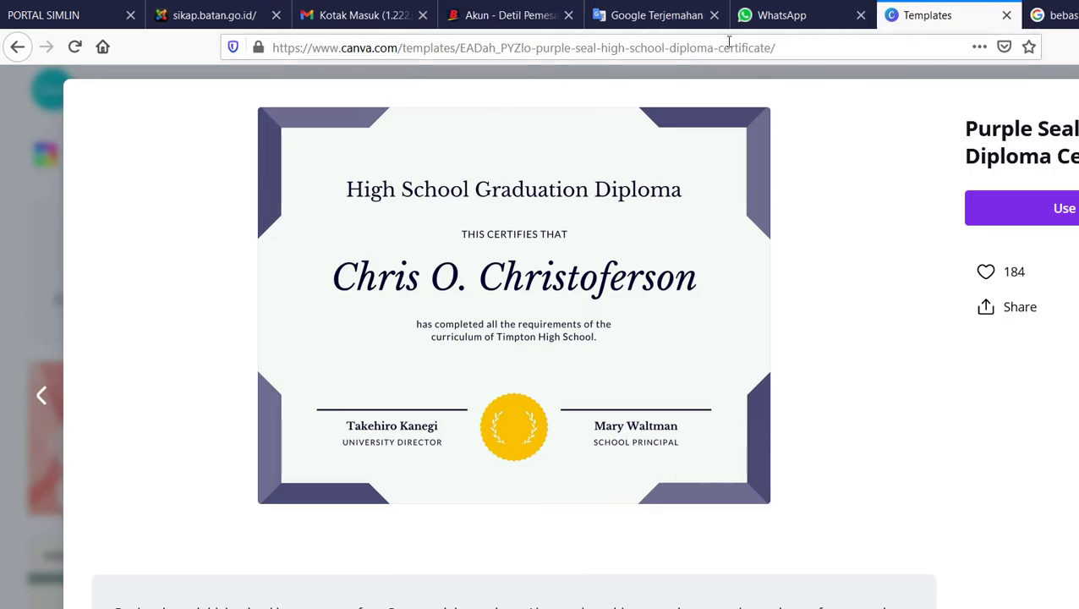
{"action": "left_click", "coordinate": [1036, 85]}
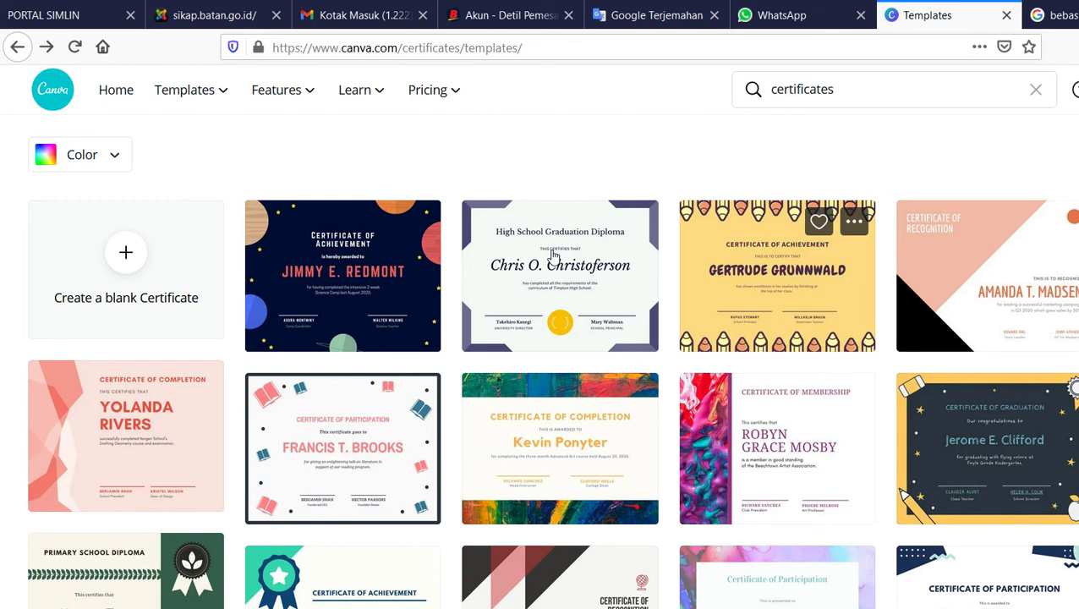
{"action": "mouse_move", "coordinate": [427, 89]}
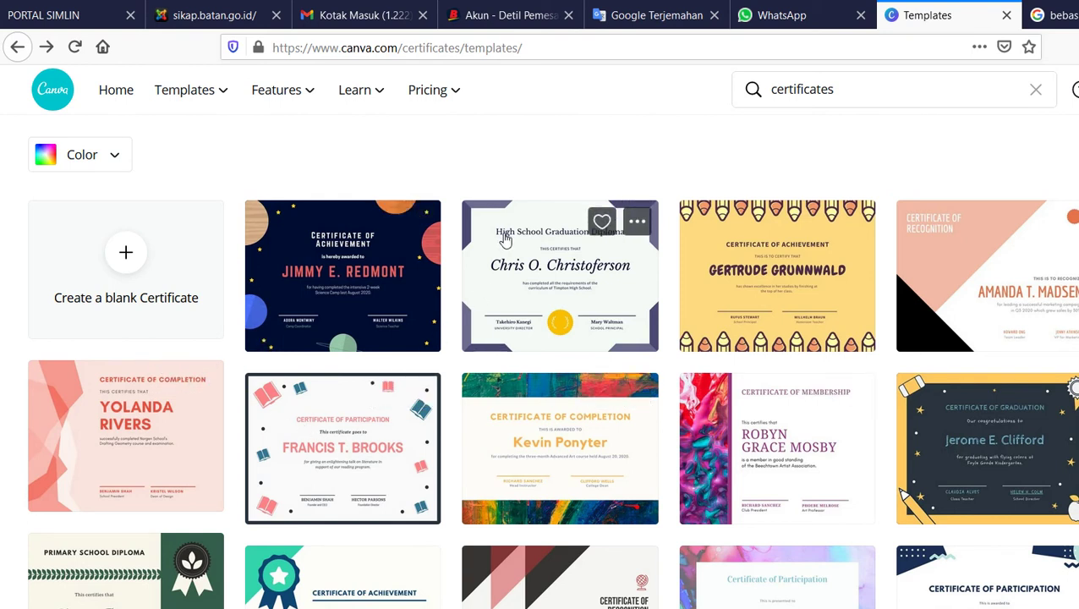
Open the purple seal graduation diploma template as a new Canva design
{"action": "left_click", "coordinate": [461, 245]}
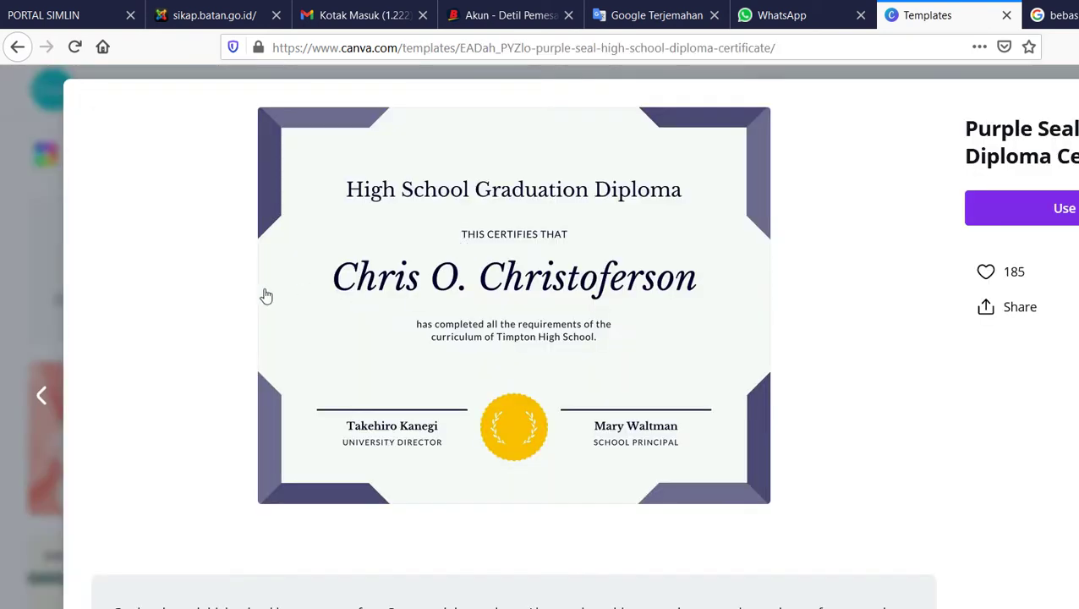
{"action": "left_click", "coordinate": [882, 176]}
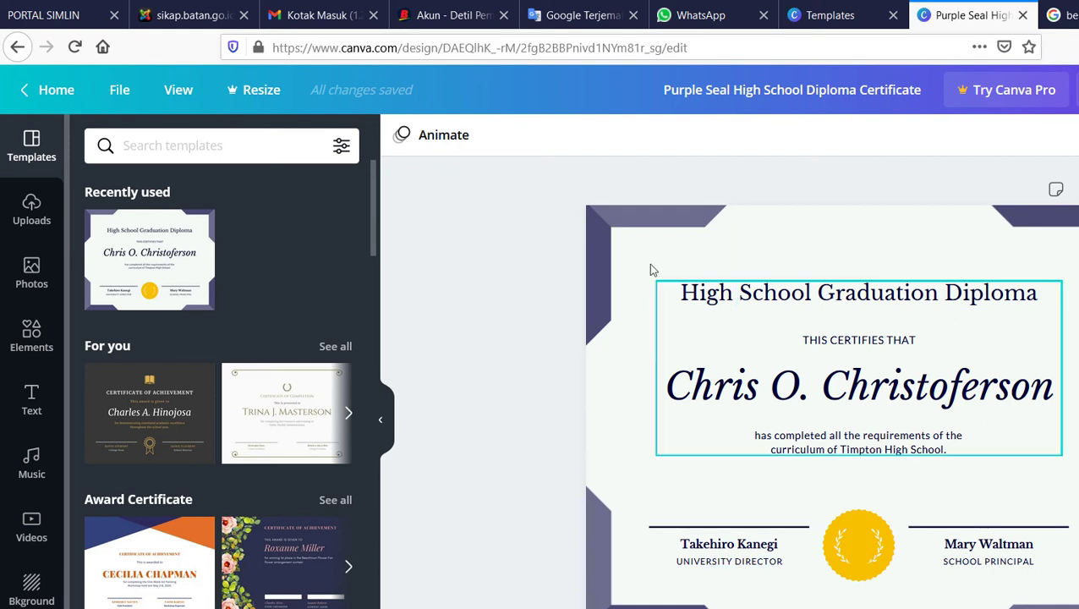
Replace the certificate heading with 'CC NDI Webinar Series'
{"action": "left_click", "coordinate": [663, 241]}
{"action": "left_click", "coordinate": [662, 237]}
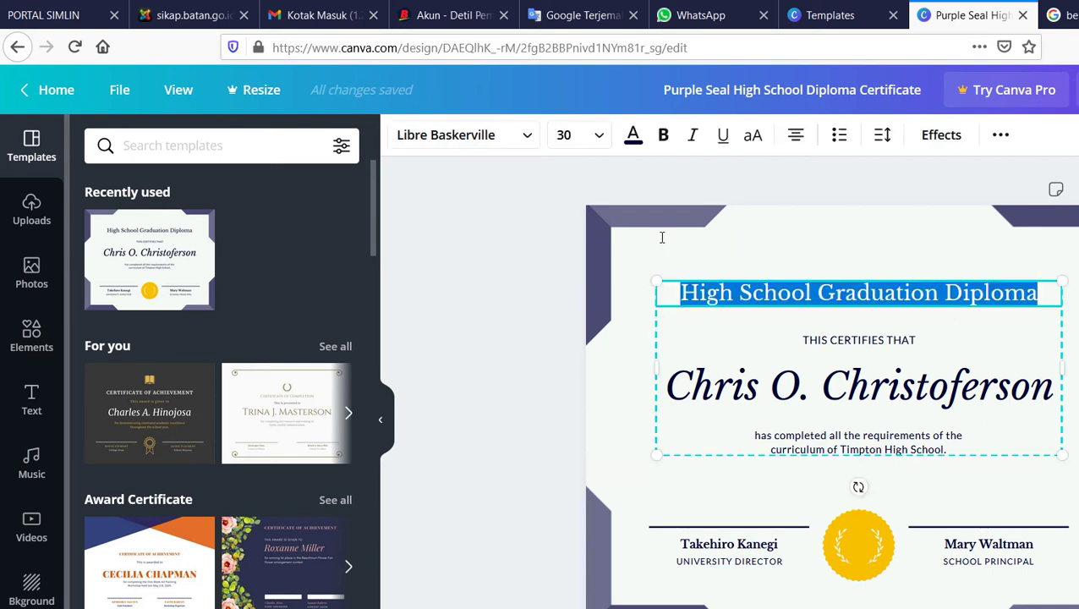
{"action": "type", "text": "CC "}
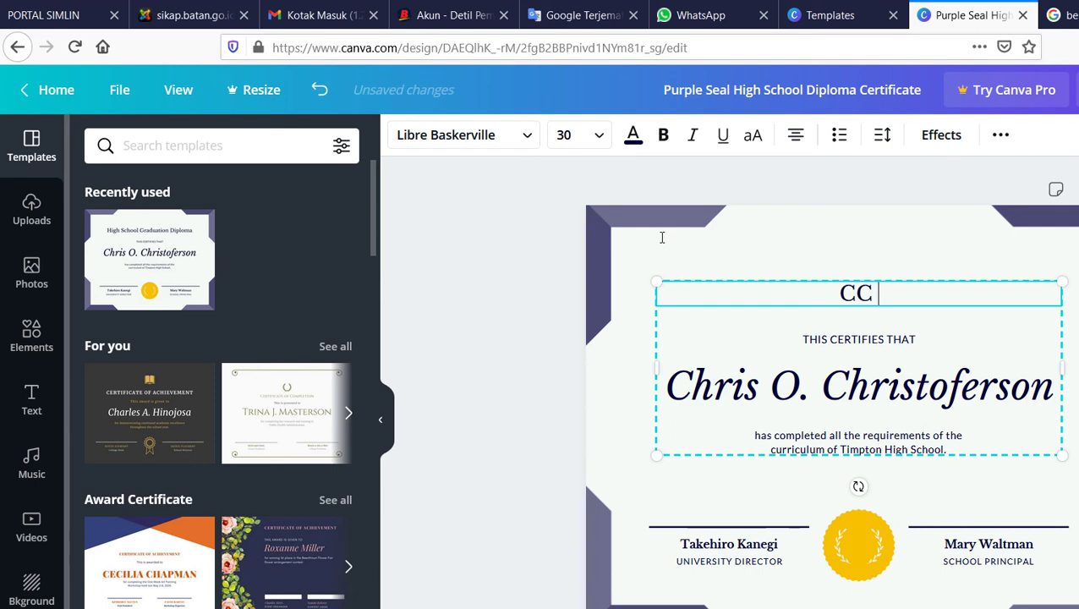
{"action": "type", "text": "NDI Webi"}
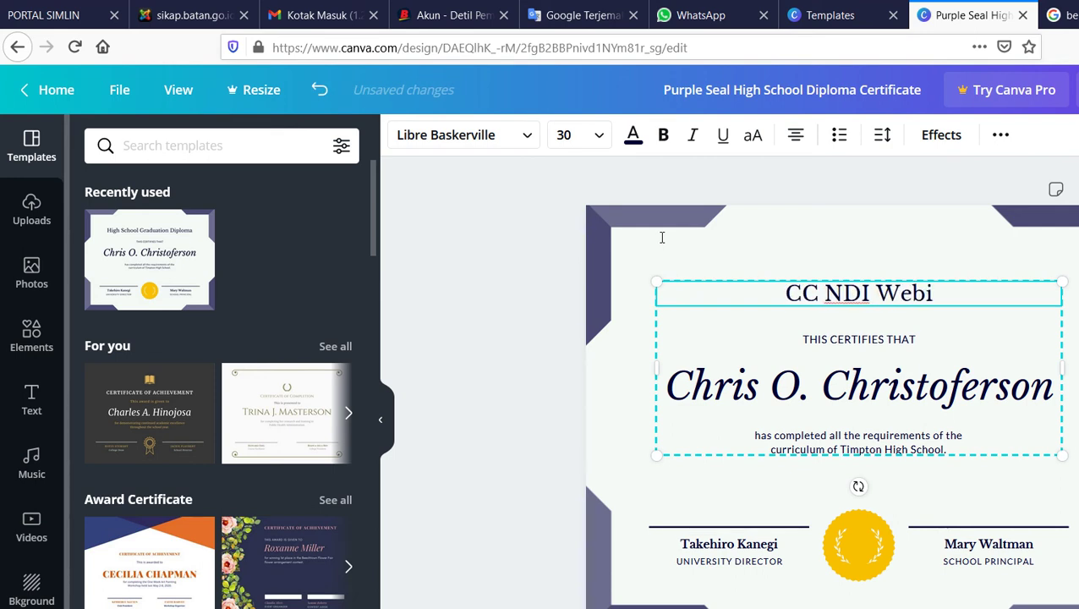
{"action": "type", "text": "nar S"}
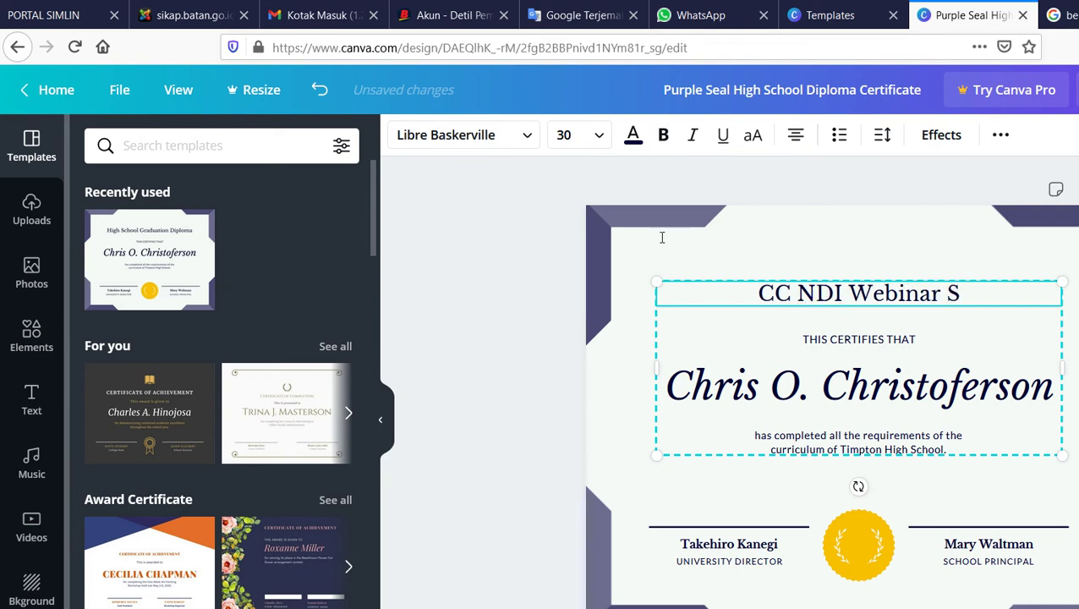
{"action": "type", "text": "eries"}
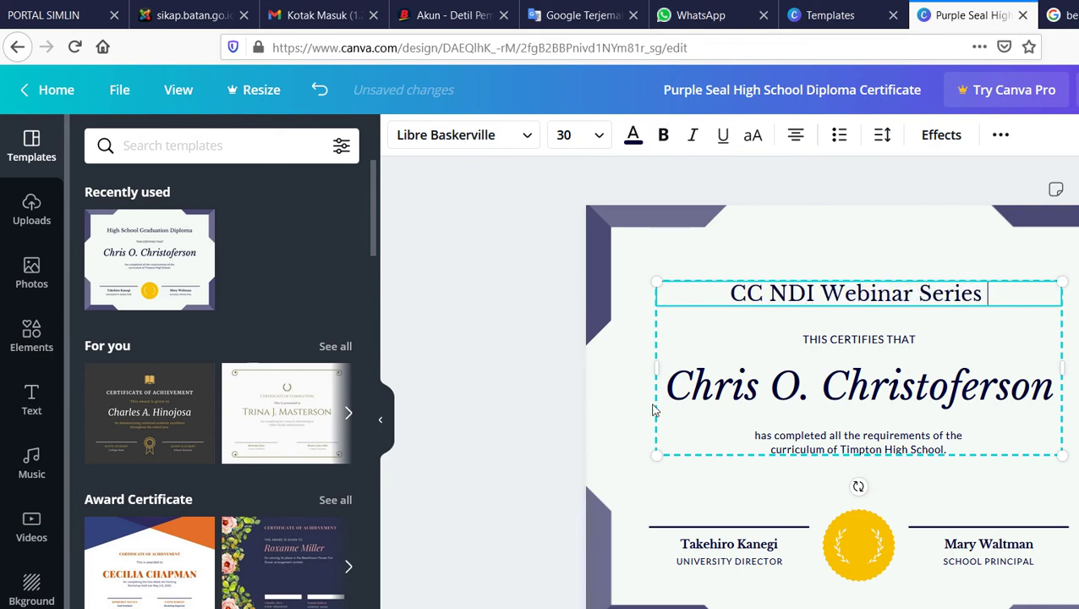
{"action": "left_click", "coordinate": [681, 321]}
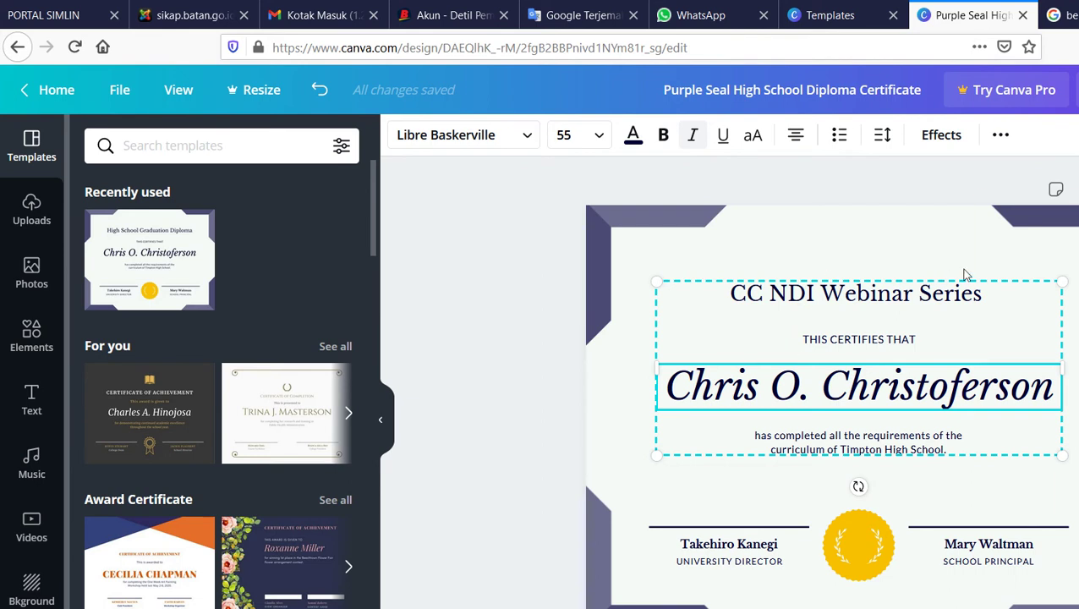
Delete the placeholder recipient name from the certificate
{"action": "key", "text": "Escape"}
{"action": "key", "text": "ctrl+z"}
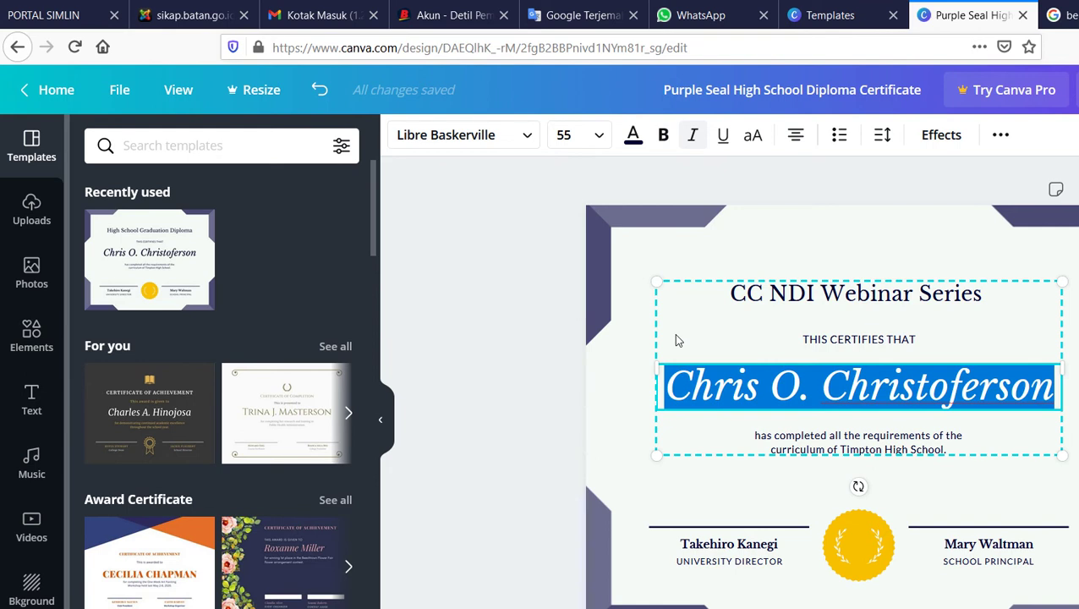
{"action": "key", "text": "BackSpace"}
{"action": "key", "text": "Escape"}
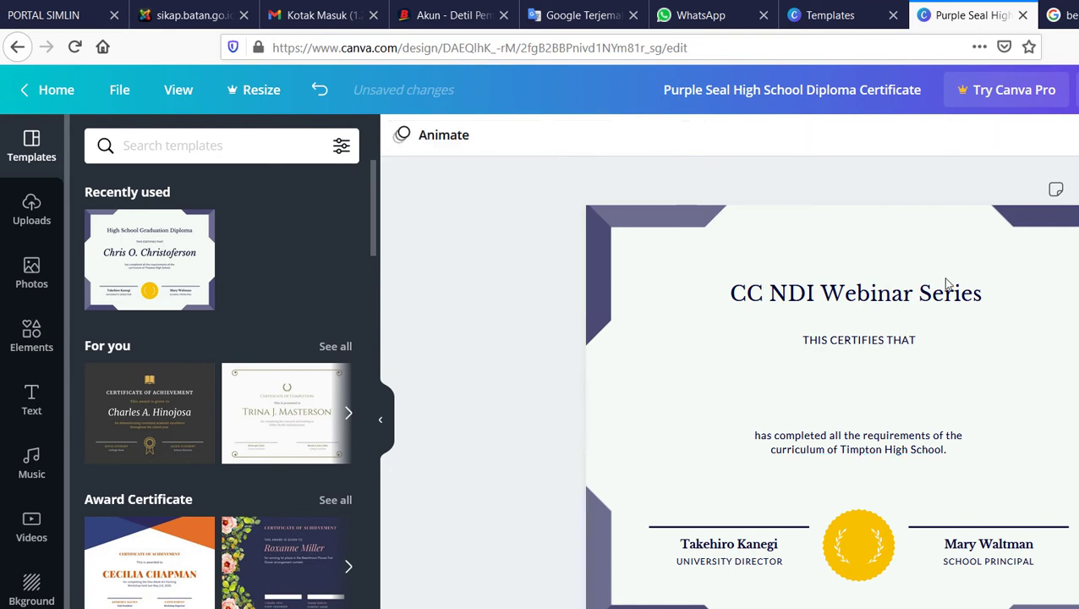
Type the webinar director's and principal's names over both signatory name fields
{"action": "key", "text": "Tab"}
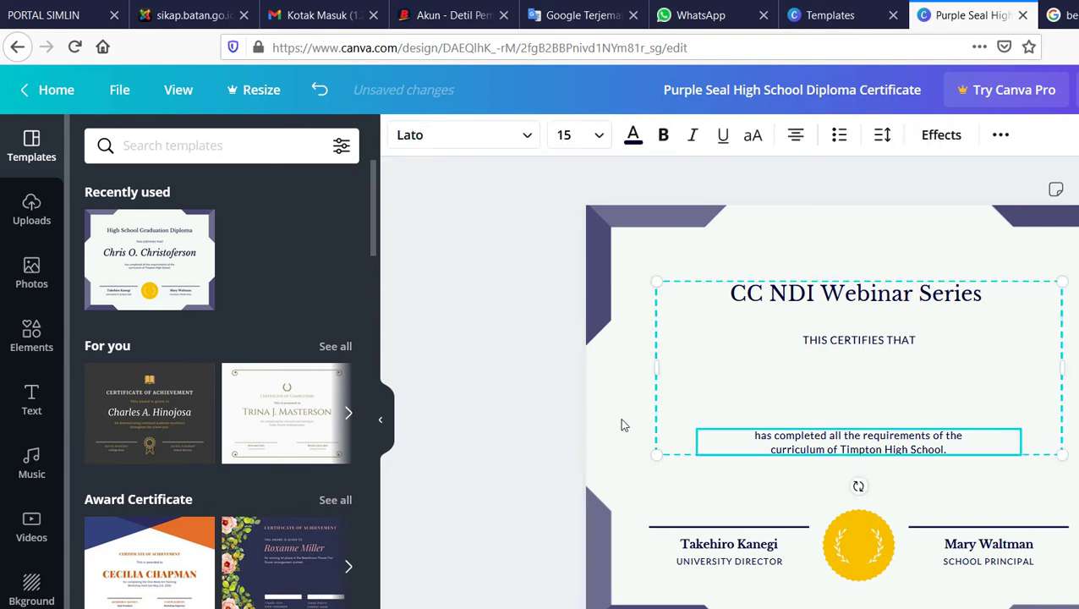
{"action": "key", "text": "Tab"}
{"action": "key", "text": "Return"}
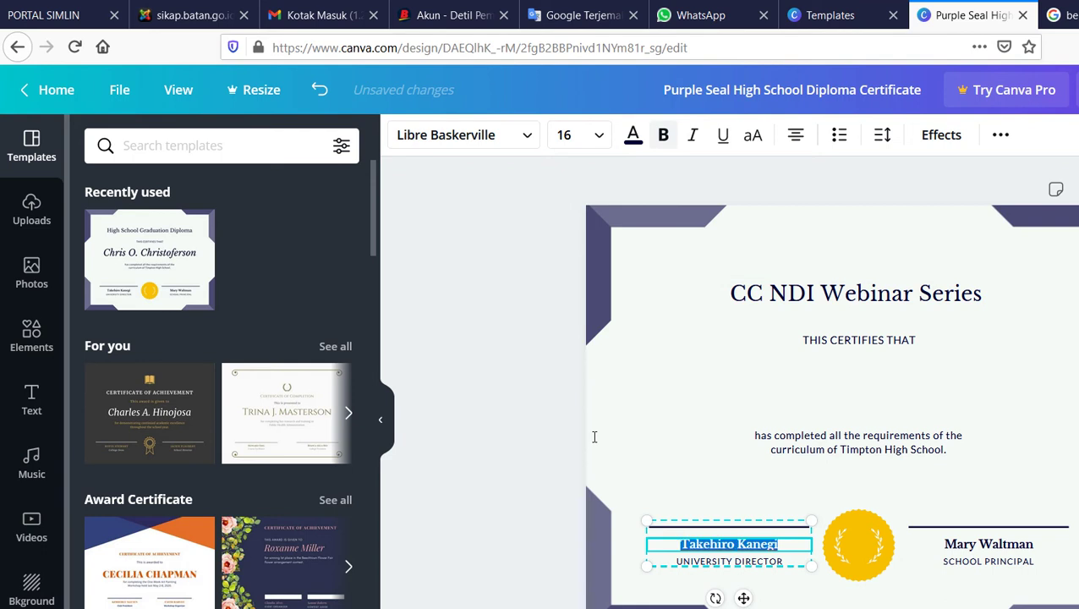
{"action": "type", "text": "K"}
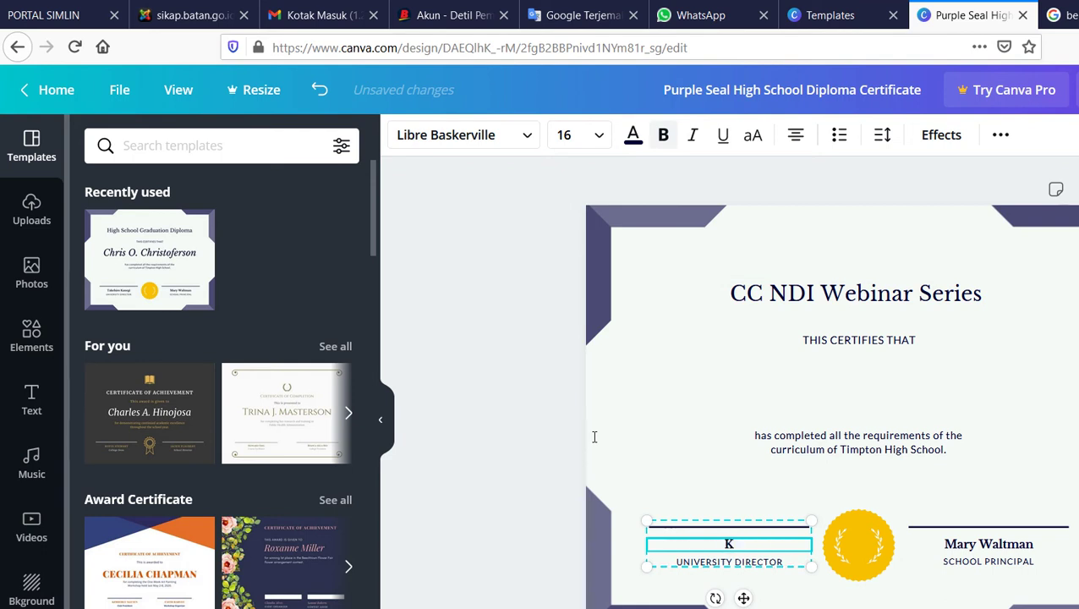
{"action": "type", "text": "K Susi"}
{"action": "left_click", "coordinate": [939, 525]}
{"action": "key", "text": "Return"}
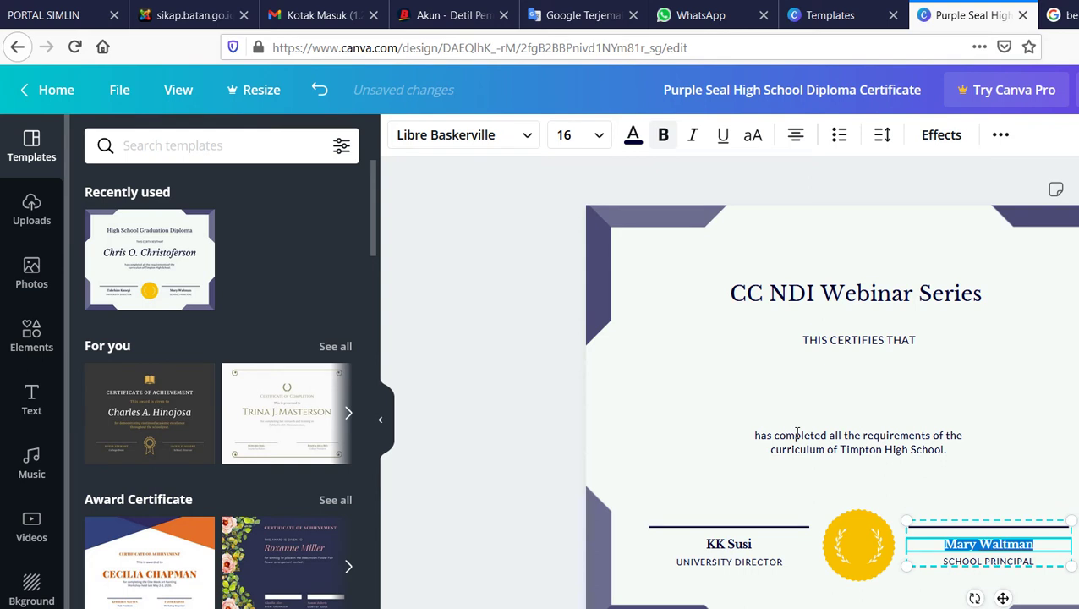
{"action": "type", "text": "Mr Dirga"}
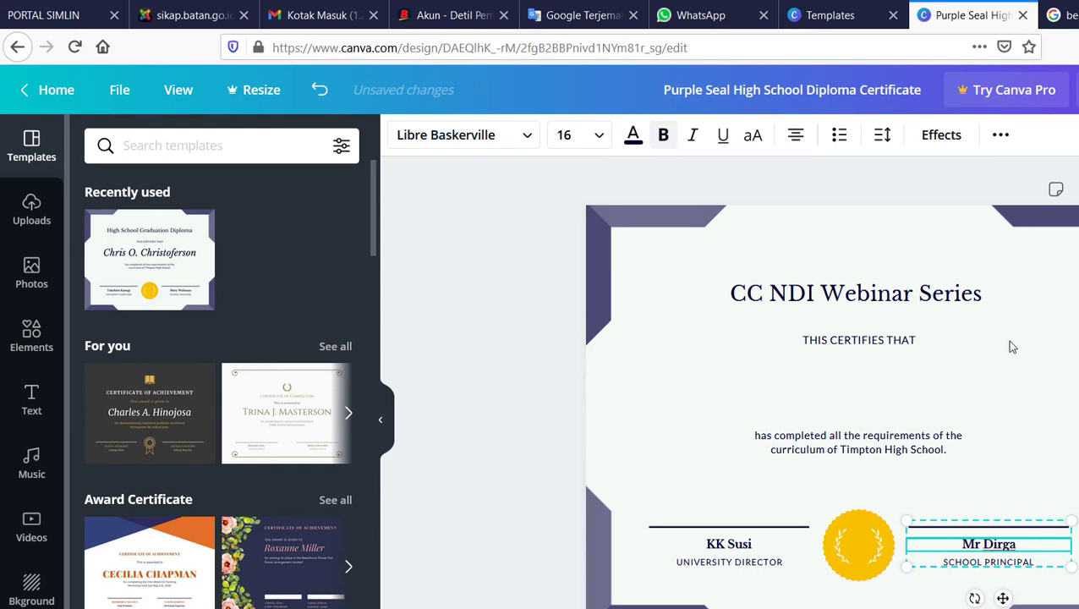
{"action": "left_click", "coordinate": [1006, 340]}
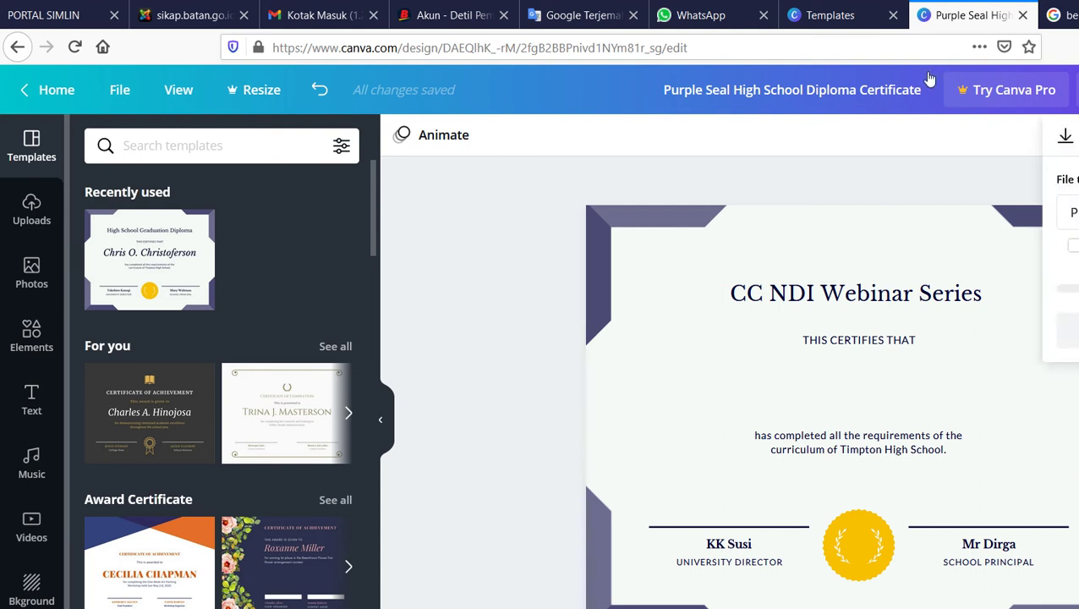
Save the certificate as a JPG image (47.9 KB) and show it in the Downloads folder
{"action": "left_click", "coordinate": [1066, 211]}
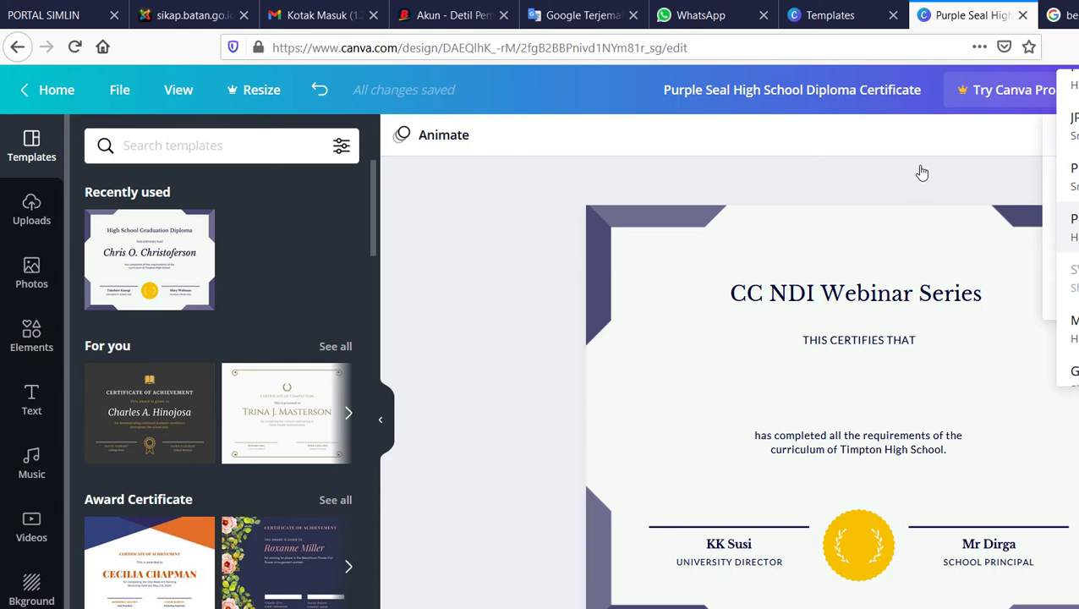
{"action": "left_click", "coordinate": [1066, 149]}
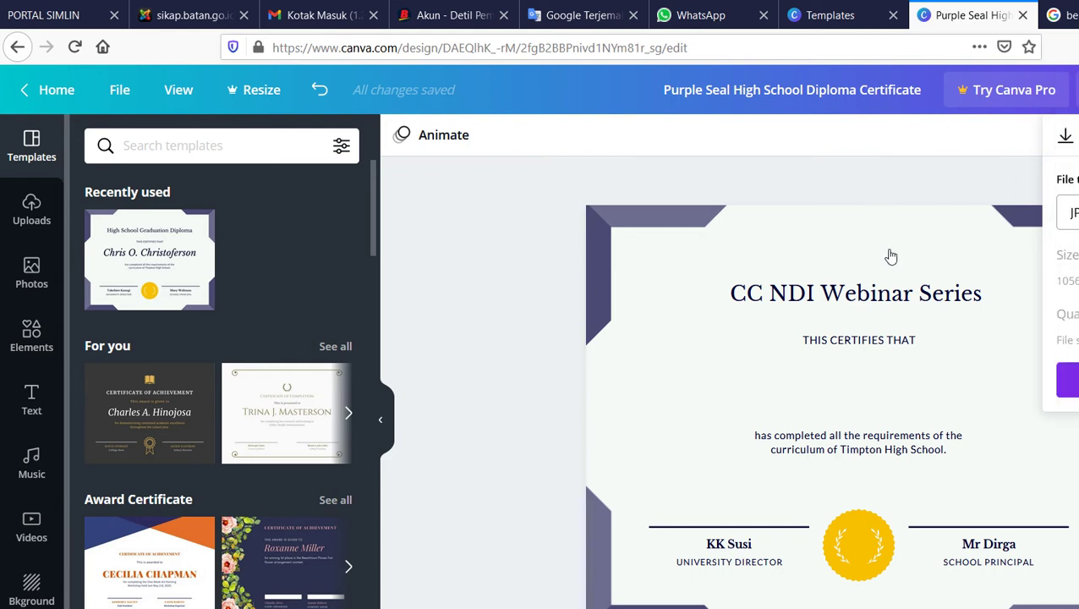
{"action": "left_click", "coordinate": [939, 313]}
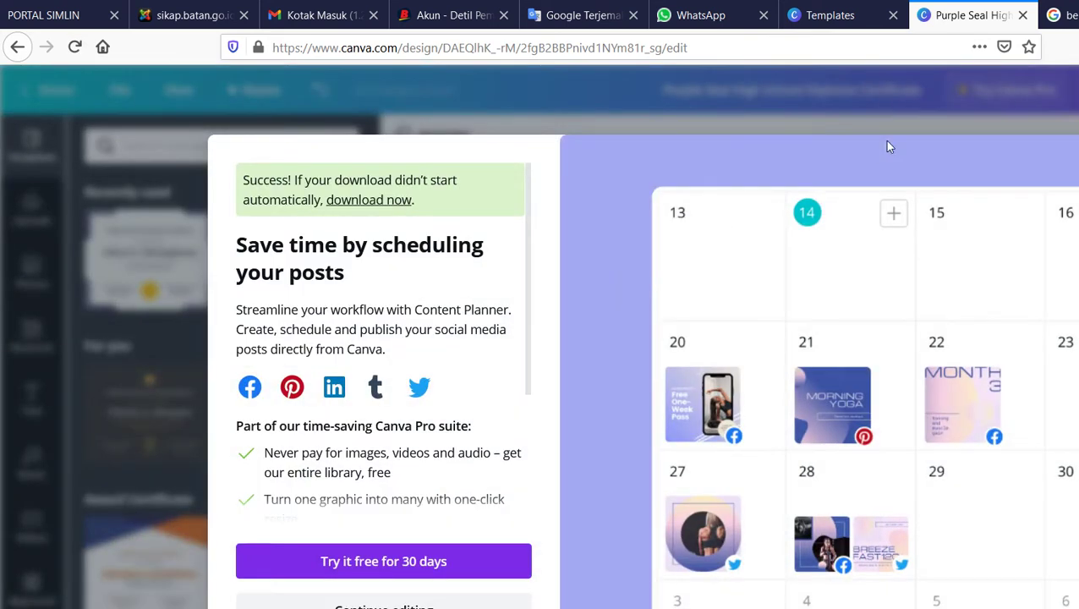
{"action": "left_click", "coordinate": [931, 130]}
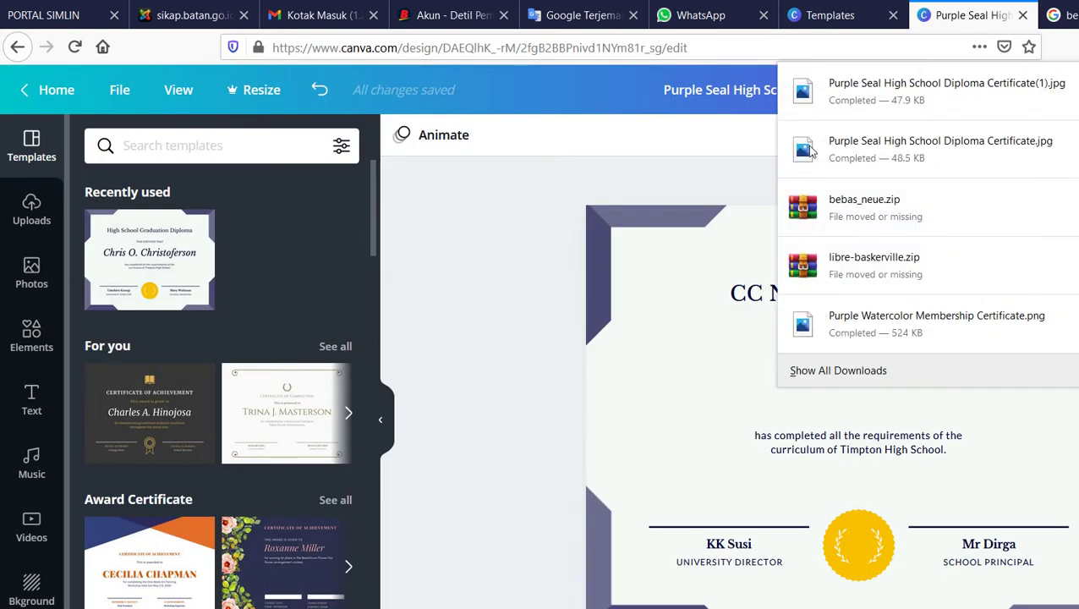
{"action": "left_click", "coordinate": [914, 80]}
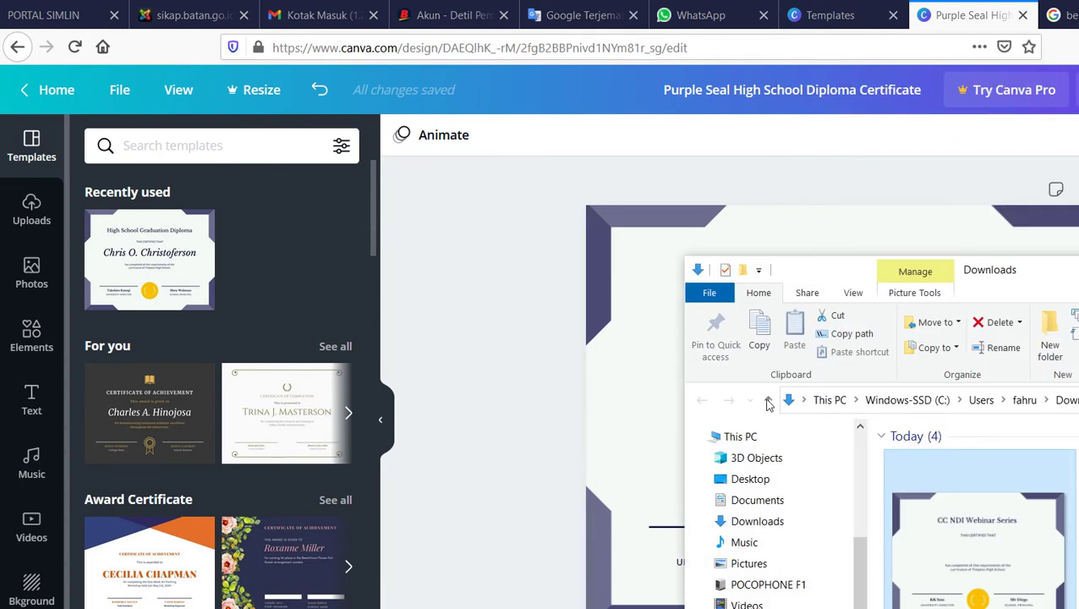
Dismiss the file options and Explorer window, returning to the Canva editor
{"action": "key", "text": "shift+F10"}
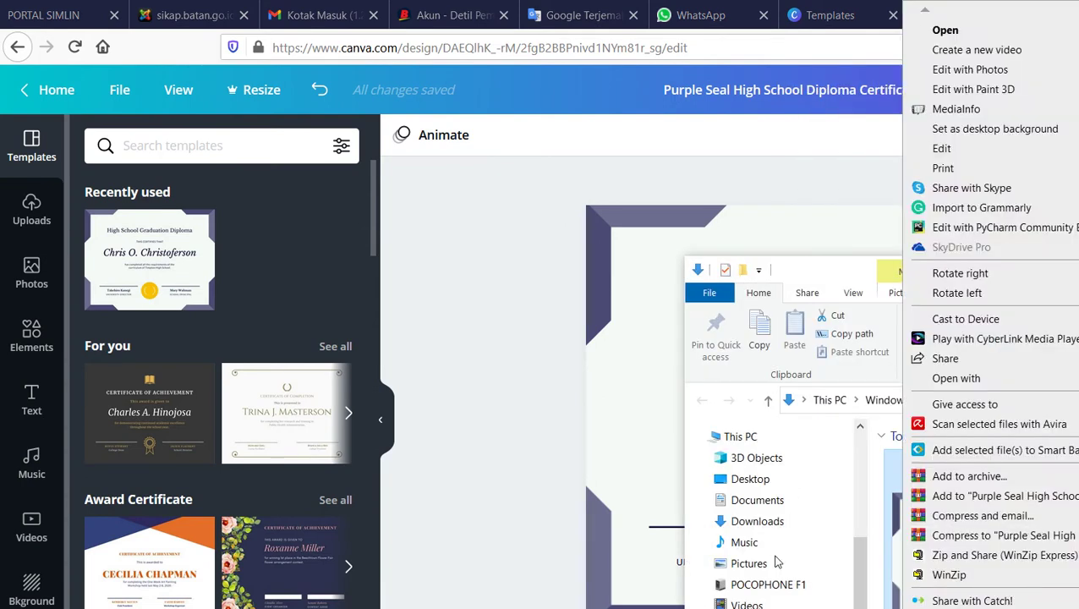
{"action": "key", "text": "Escape"}
{"action": "left_click", "coordinate": [975, 217]}
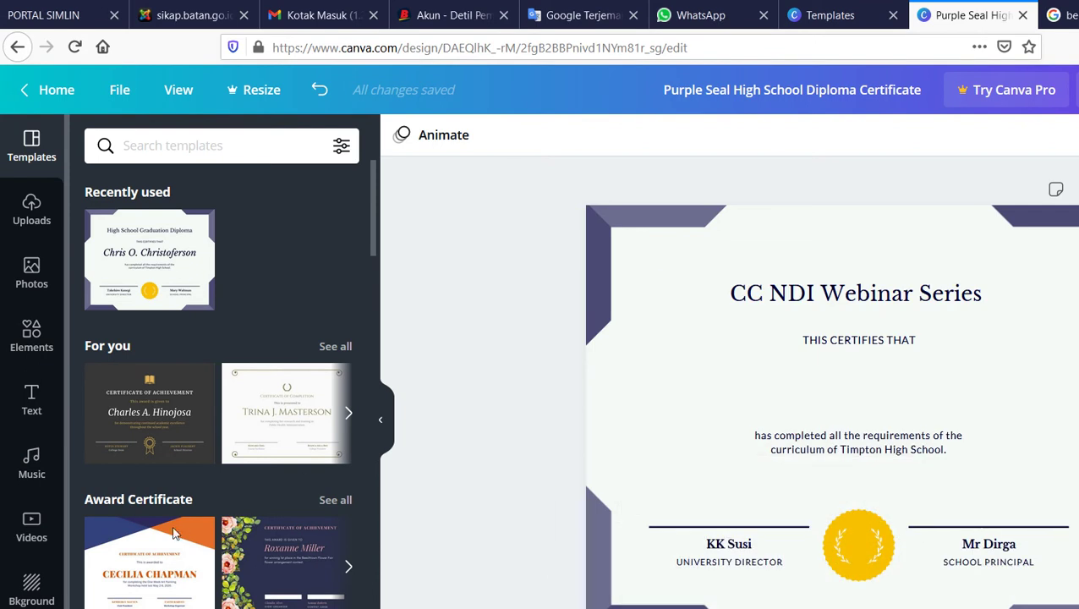
Launch Word 2013 from a Start menu search for 'word' and create a blank document
{"action": "left_click", "coordinate": [18, 606]}
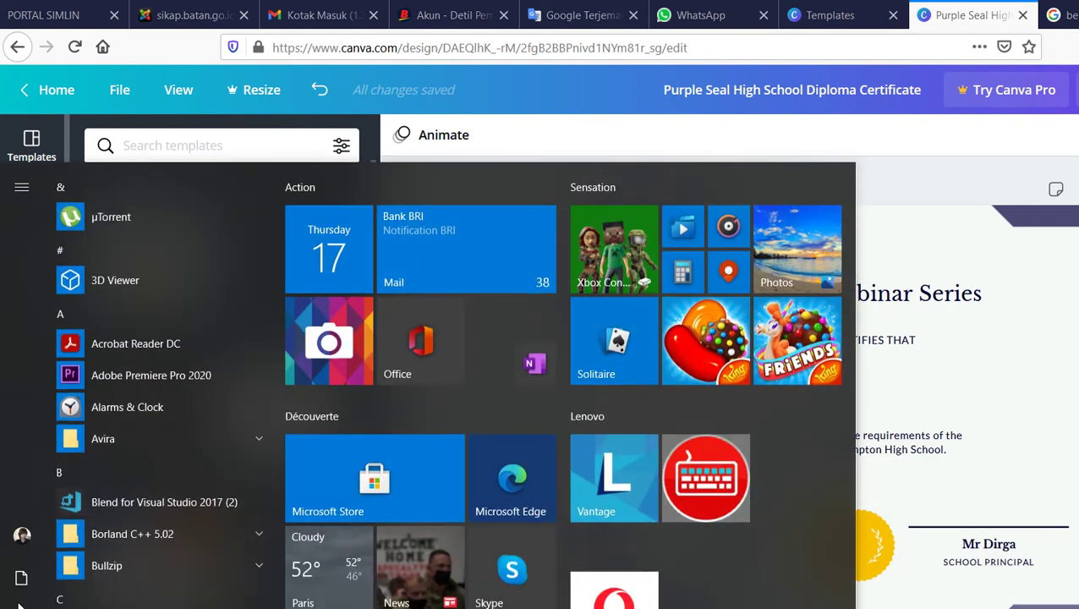
{"action": "left_click", "coordinate": [19, 606]}
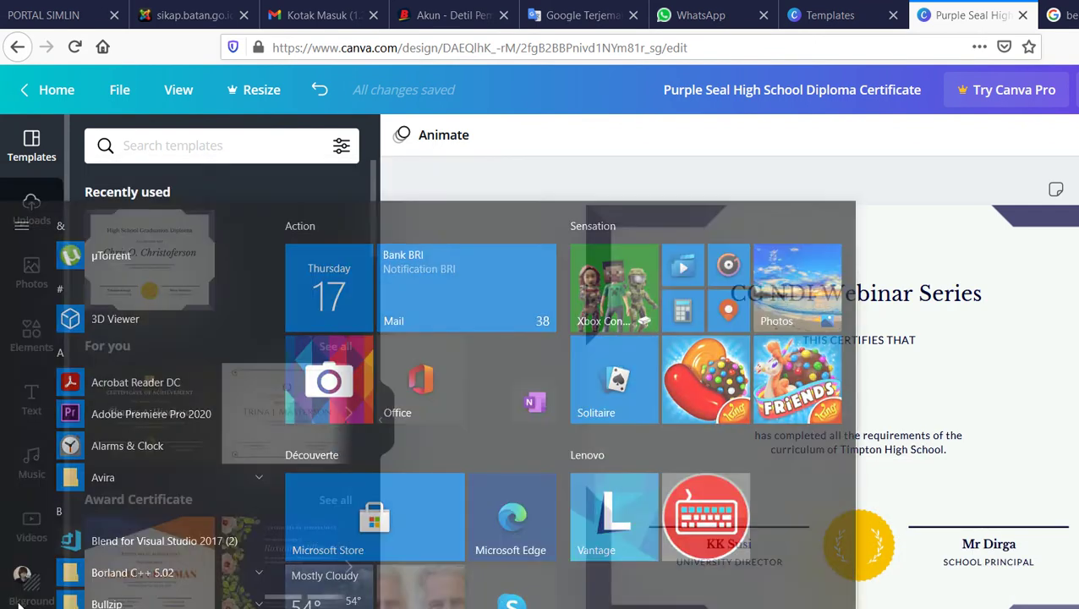
{"action": "type", "text": "word"}
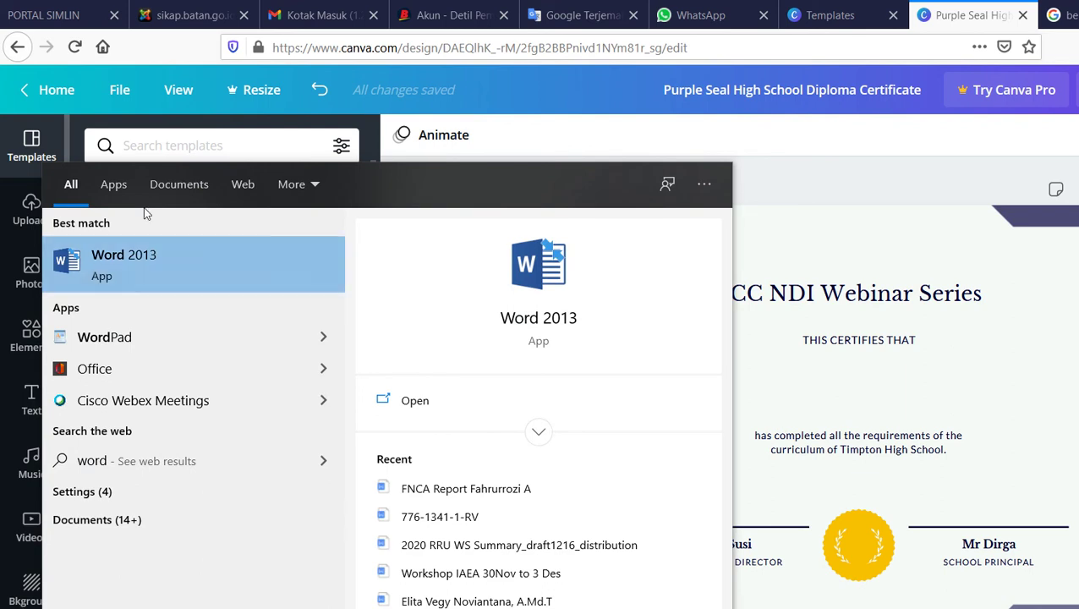
{"action": "key", "text": "Return"}
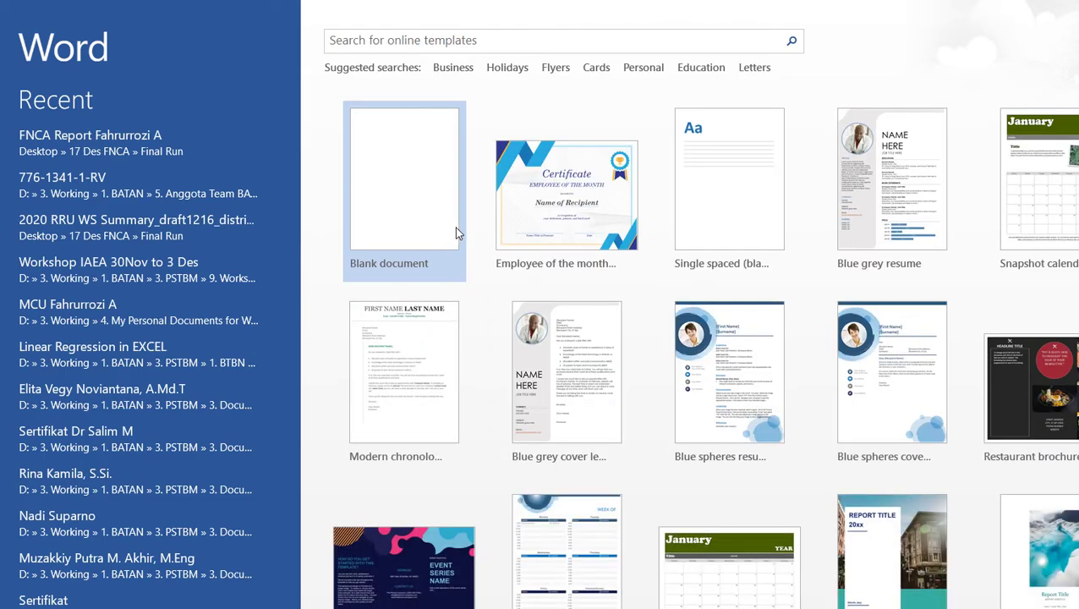
{"action": "left_click", "coordinate": [454, 227]}
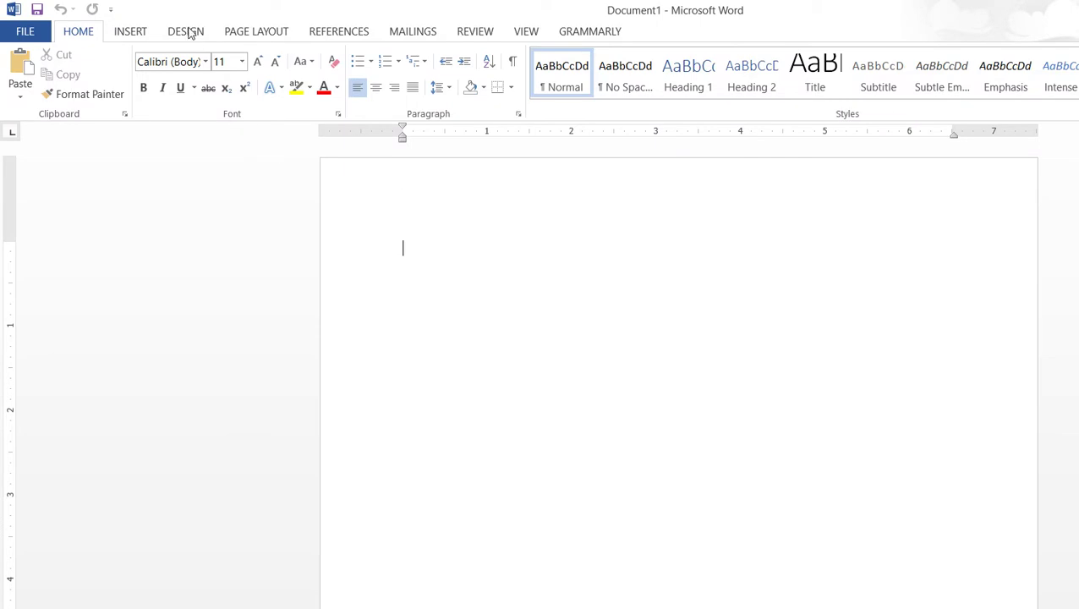
Set the page to Landscape orientation and paste the CC NDI Webinar Series certificate image
{"action": "left_click", "coordinate": [256, 32]}
{"action": "left_click", "coordinate": [71, 72]}
{"action": "left_click", "coordinate": [102, 160]}
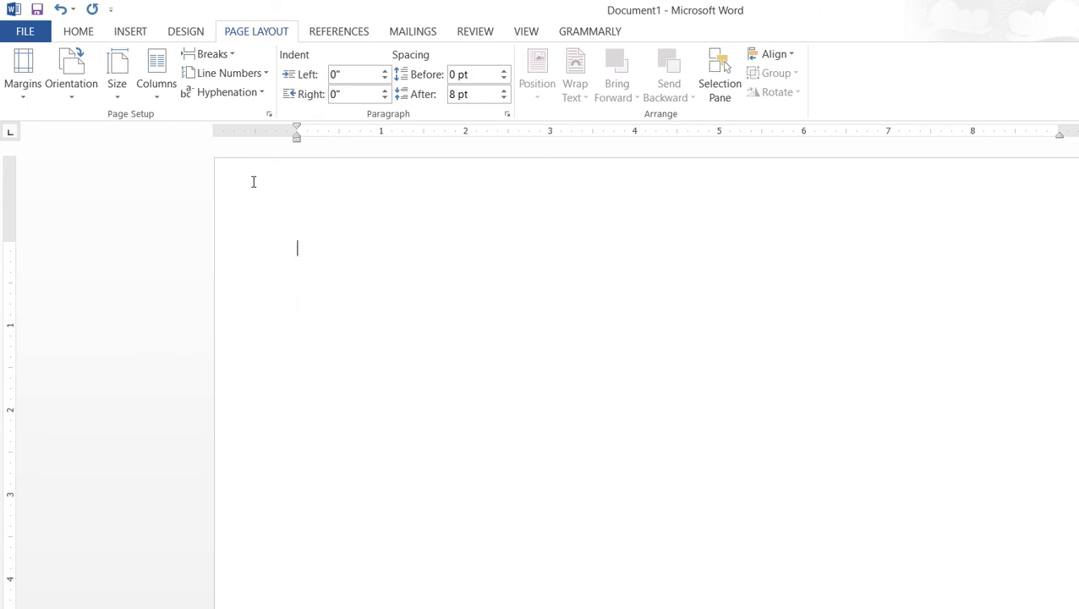
{"action": "key", "text": "ctrl+v"}
Set the certificate picture's text wrapping to Behind Text
{"action": "scroll", "coordinate": [526, 260], "scroll_direction": "up", "scroll_amount": 2}
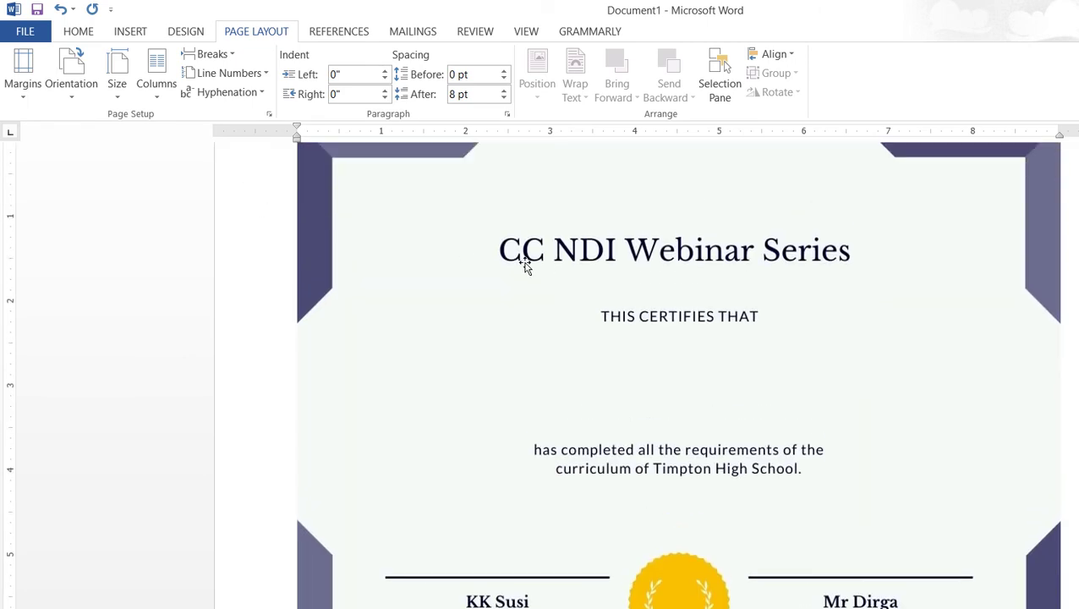
{"action": "scroll", "coordinate": [473, 283], "scroll_direction": "up", "scroll_amount": 1}
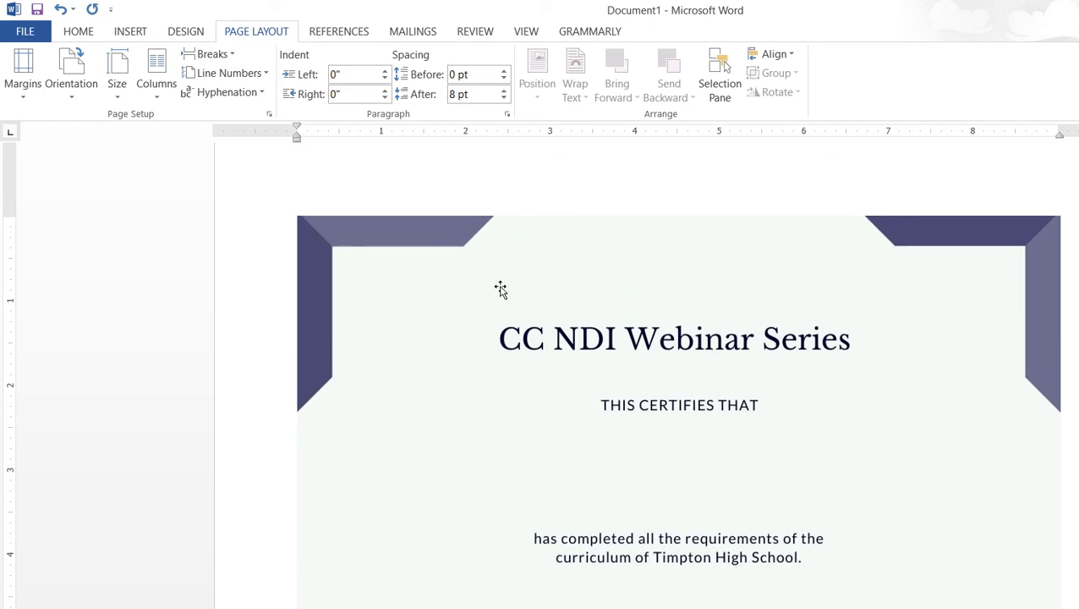
{"action": "left_click", "coordinate": [431, 311]}
{"action": "scroll", "coordinate": [374, 303], "scroll_direction": "down", "scroll_amount": 2}
{"action": "key", "text": "shift+F10"}
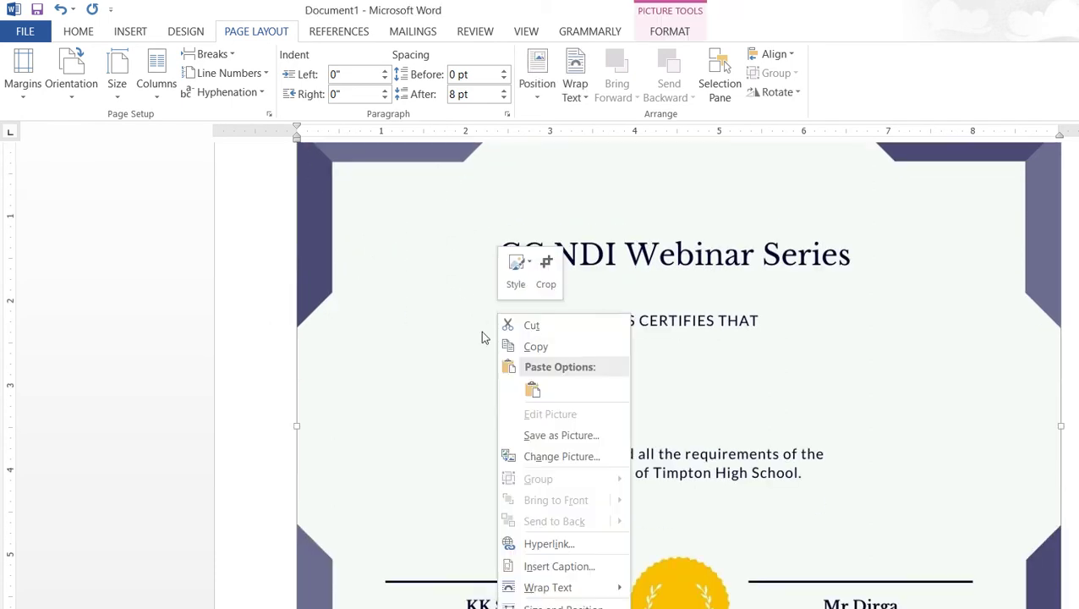
{"action": "key", "text": "Right"}
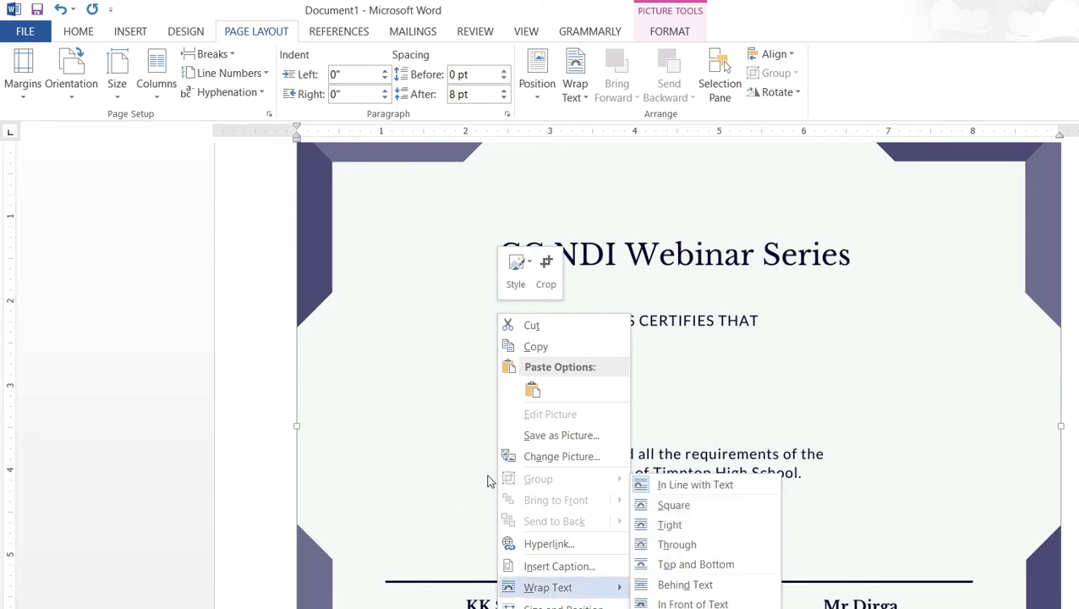
{"action": "key", "text": "Down"}
{"action": "key", "text": "Down"}
{"action": "key", "text": "Down"}
{"action": "key", "text": "Down"}
{"action": "key", "text": "Down"}
{"action": "key", "text": "Return"}
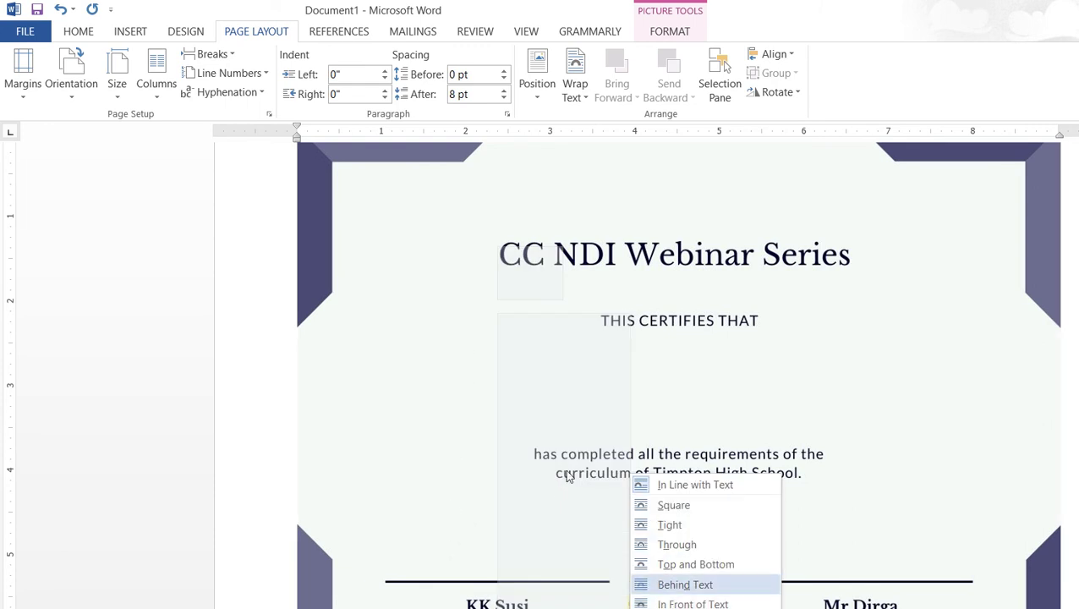
Drag the certificate picture to the page's top-left corner and deselect it
{"action": "scroll", "coordinate": [484, 413], "scroll_direction": "up", "scroll_amount": 2}
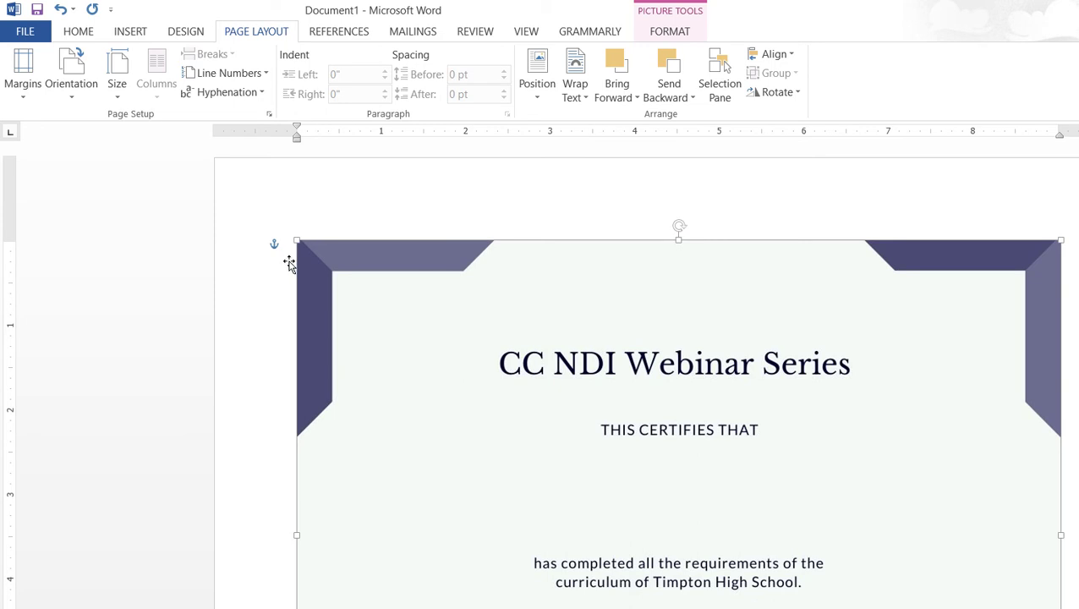
{"action": "left_click_drag", "start_coordinate": [633, 352], "coordinate": [569, 271]}
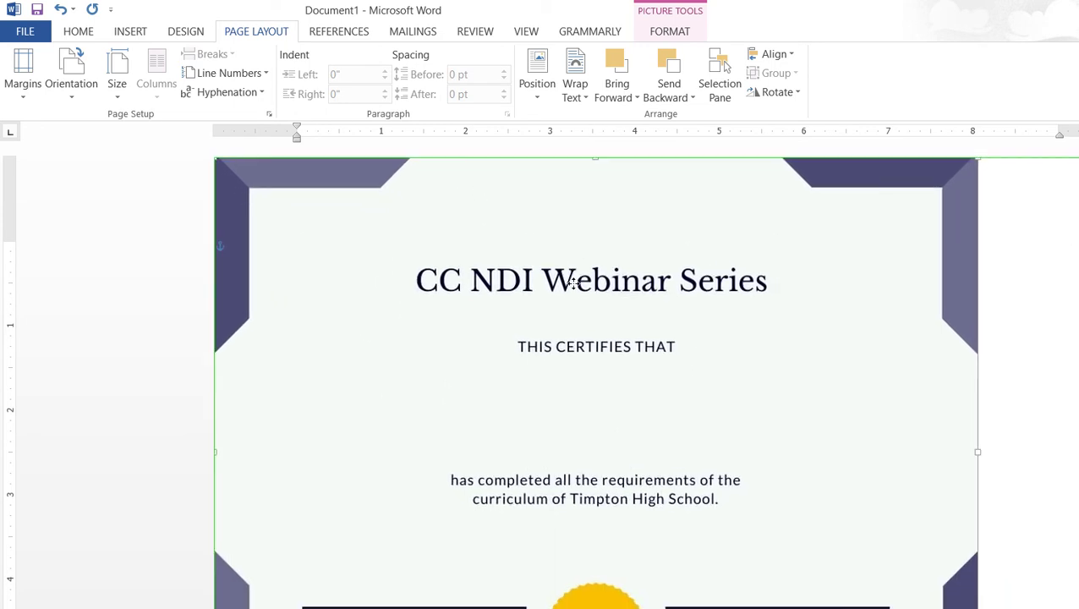
{"action": "scroll", "coordinate": [809, 366], "scroll_direction": "down", "scroll_amount": 3}
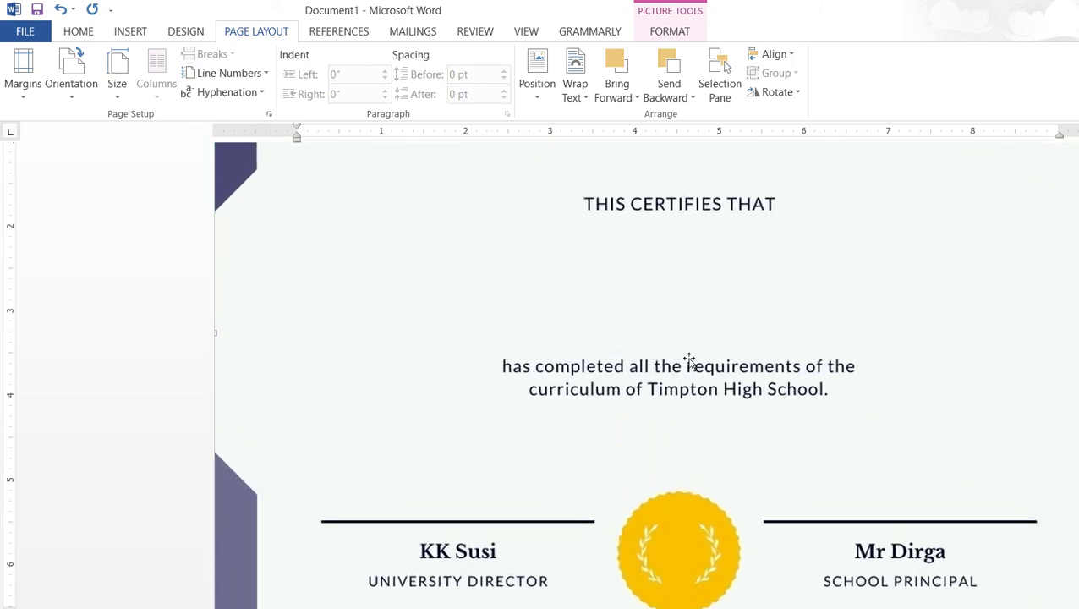
{"action": "scroll", "coordinate": [687, 361], "scroll_direction": "up", "scroll_amount": 2}
{"action": "scroll", "coordinate": [680, 362], "scroll_direction": "down", "scroll_amount": 2}
{"action": "scroll", "coordinate": [680, 361], "scroll_direction": "up", "scroll_amount": 2}
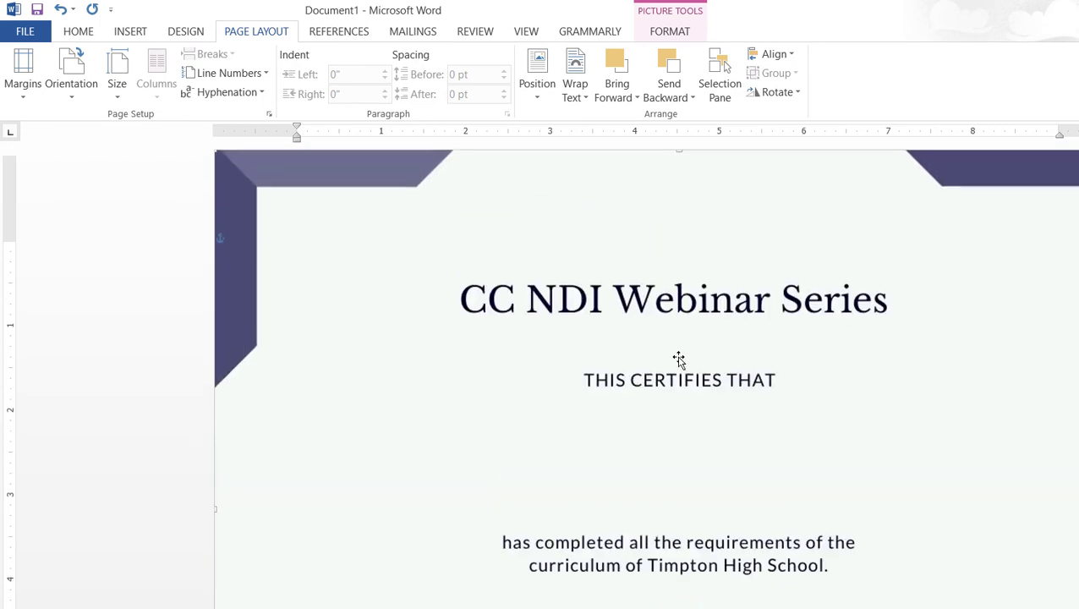
{"action": "left_click", "coordinate": [883, 330]}
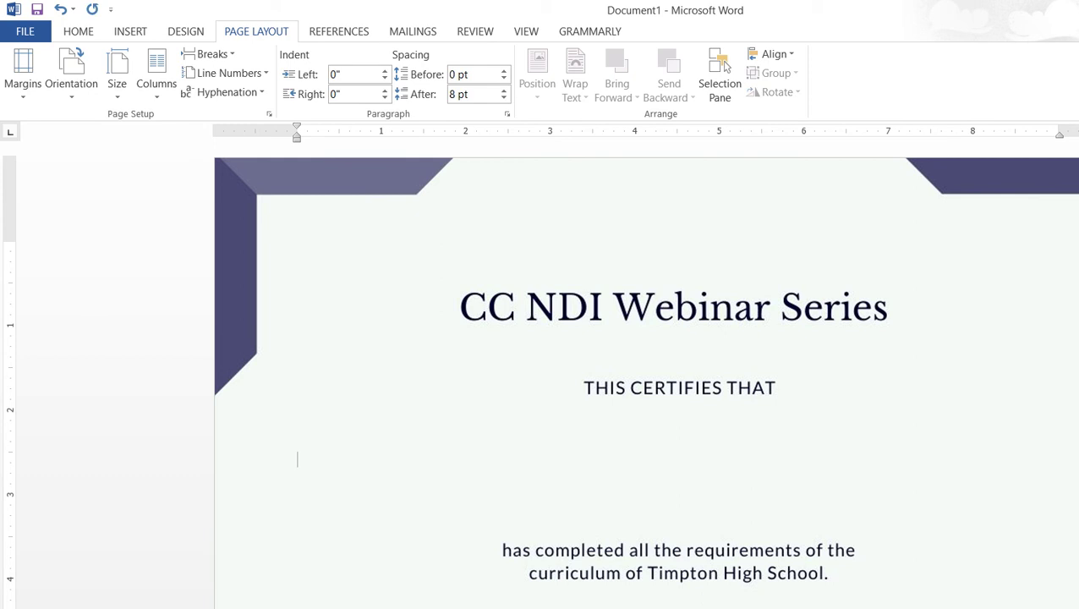
Set Word's spacing after to 0 pt, then check the Canva title's font (Libre Baskerville, 55)
{"action": "left_click", "coordinate": [503, 98]}
{"action": "key", "text": "alt+Tab"}
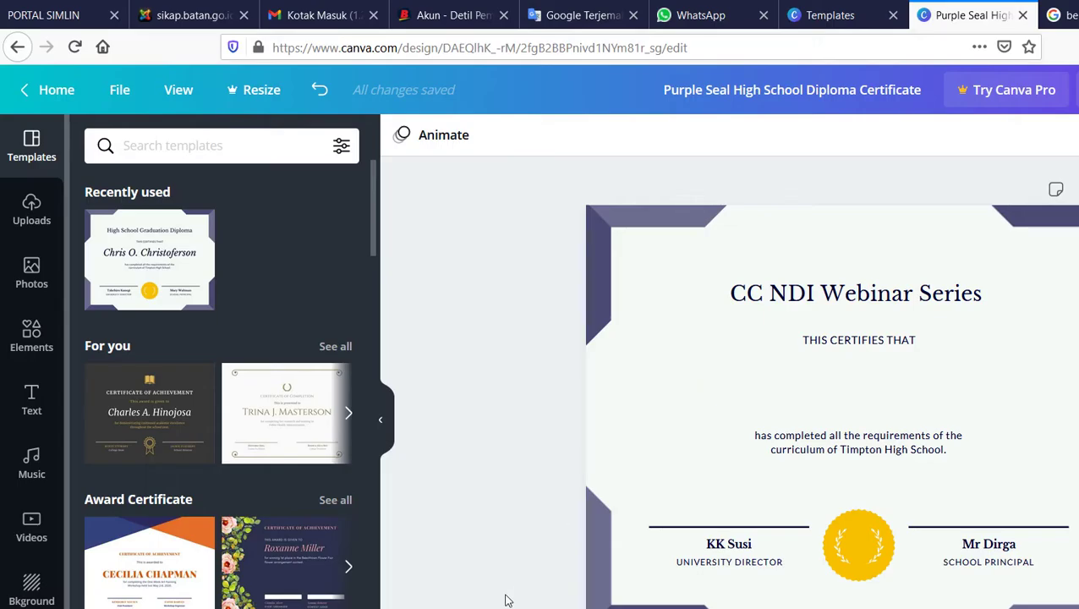
{"action": "left_click", "coordinate": [670, 309]}
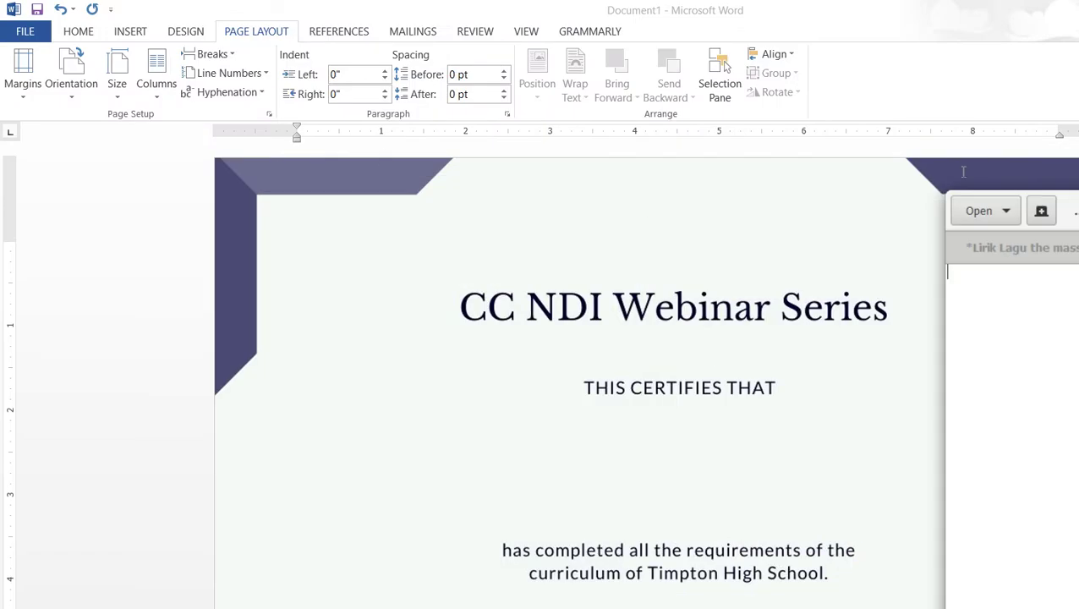
Back in Word, try Libre Baskerville at 48 pt on the empty line, then revert the size to 12
{"action": "left_click", "coordinate": [963, 172]}
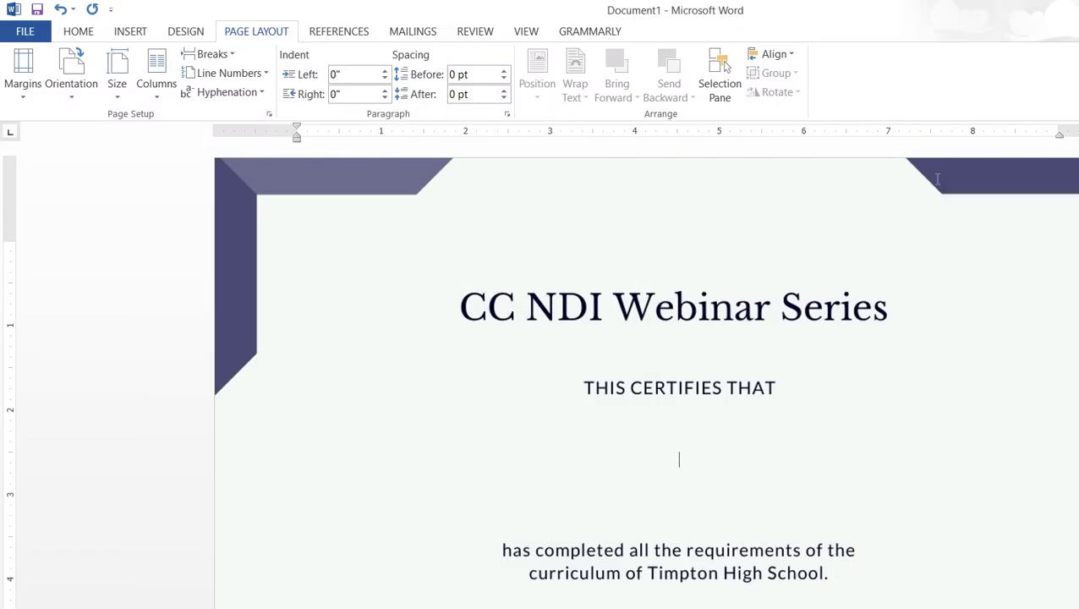
{"action": "left_click", "coordinate": [68, 28]}
{"action": "triple_click", "coordinate": [133, 47]}
{"action": "type", "text": "L"}
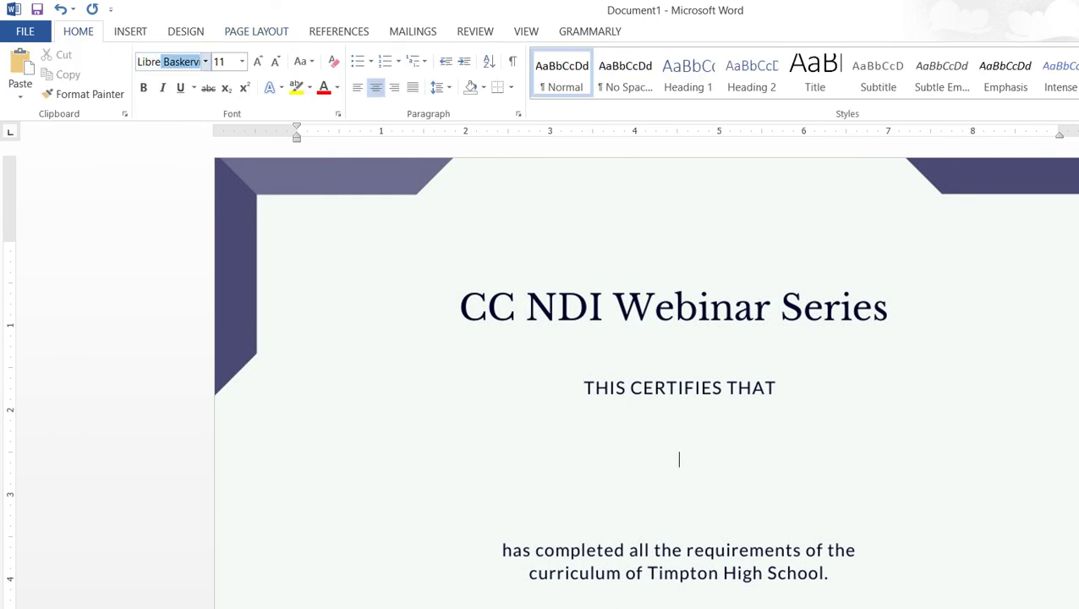
{"action": "type", "text": "ibre"}
{"action": "key", "text": "Return"}
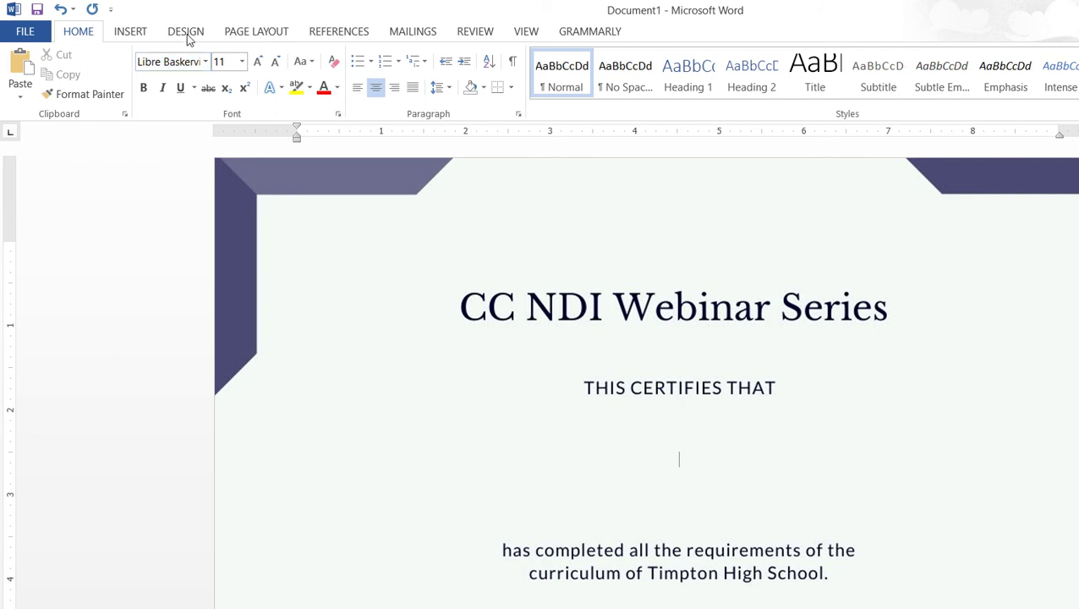
{"action": "left_click", "coordinate": [242, 61]}
{"action": "type", "text": "48"}
{"action": "key", "text": "Return"}
{"action": "left_click", "coordinate": [242, 61]}
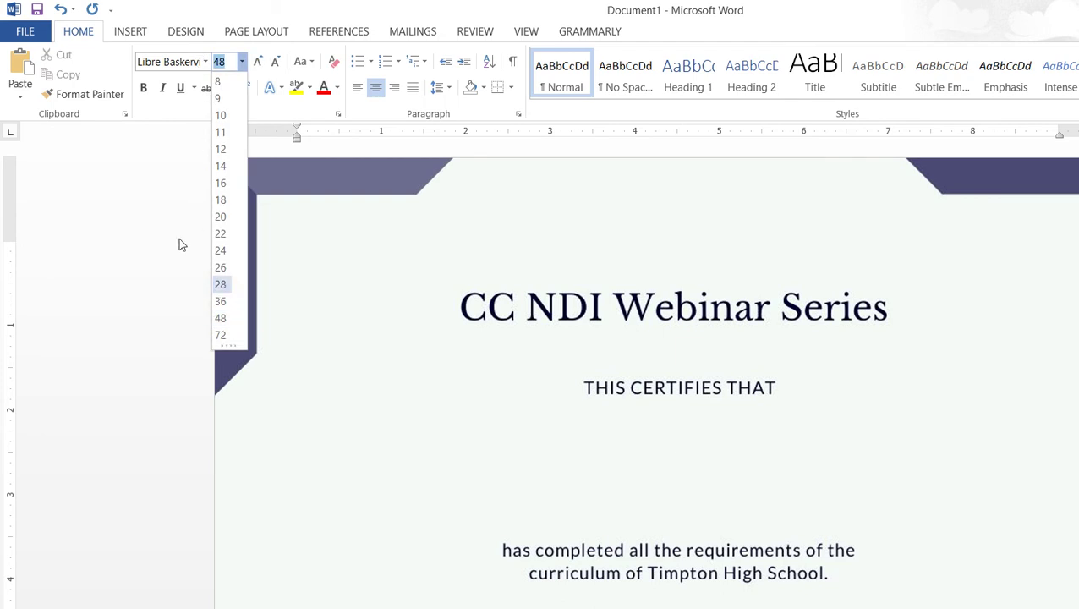
{"action": "key", "text": "Return"}
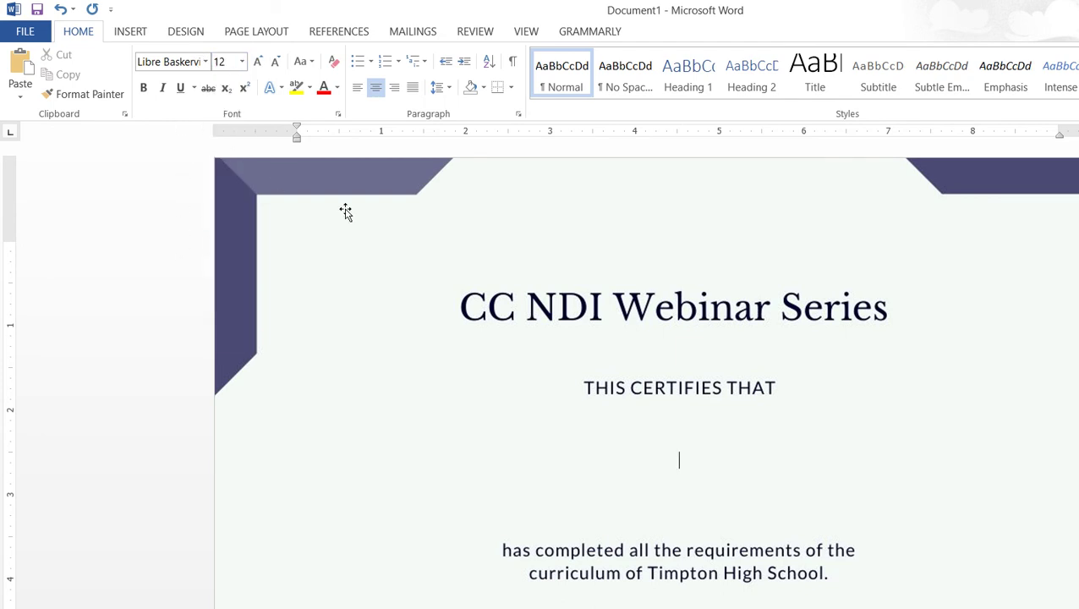
Reset the name line's formatting, centre it, and set Libre Baskerville at 55 pt
{"action": "key", "text": "ctrl+l"}
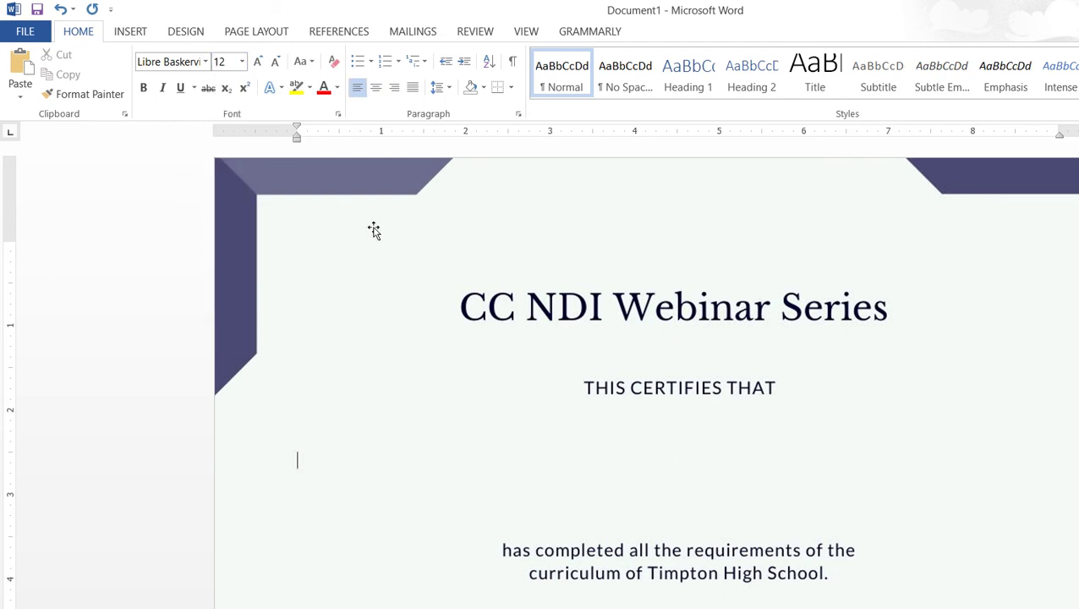
{"action": "key", "text": "ctrl+space"}
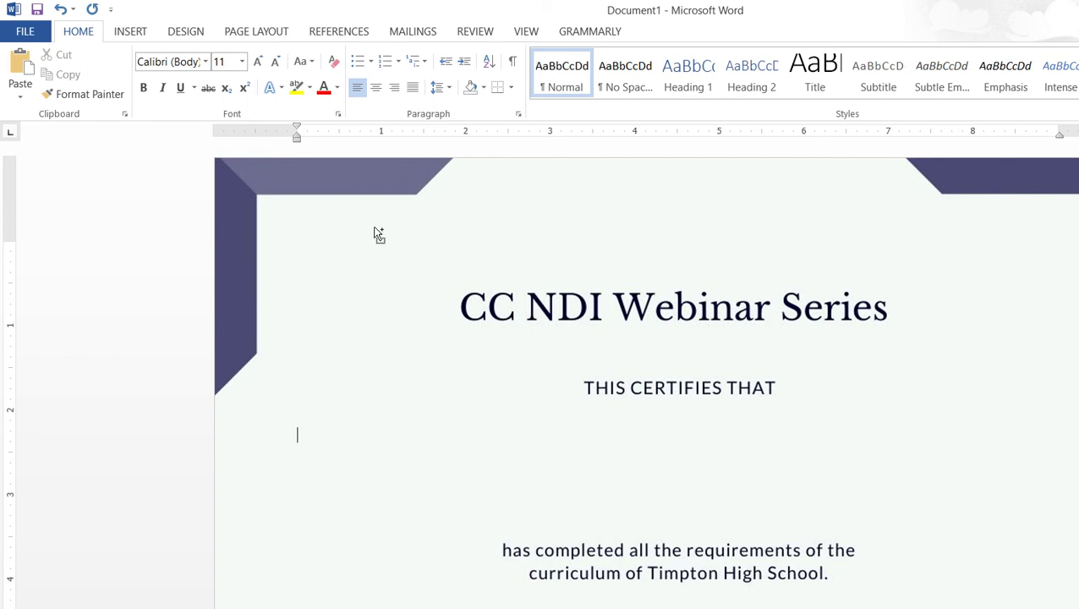
{"action": "key", "text": "ctrl+e"}
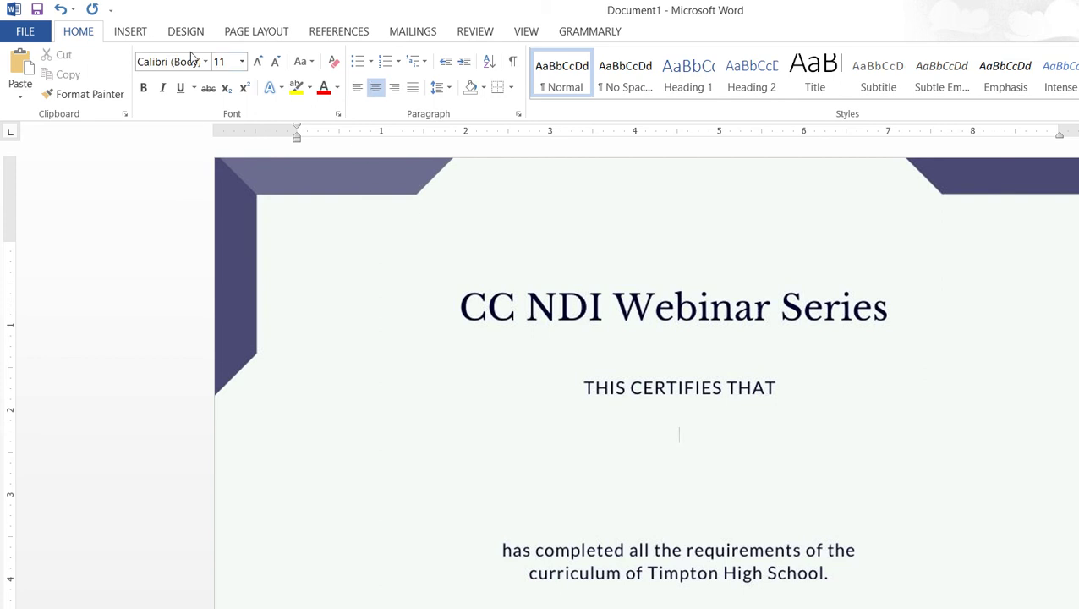
{"action": "left_click", "coordinate": [148, 54]}
{"action": "type", "text": "Libre Baskerville"}
{"action": "left_click", "coordinate": [242, 61]}
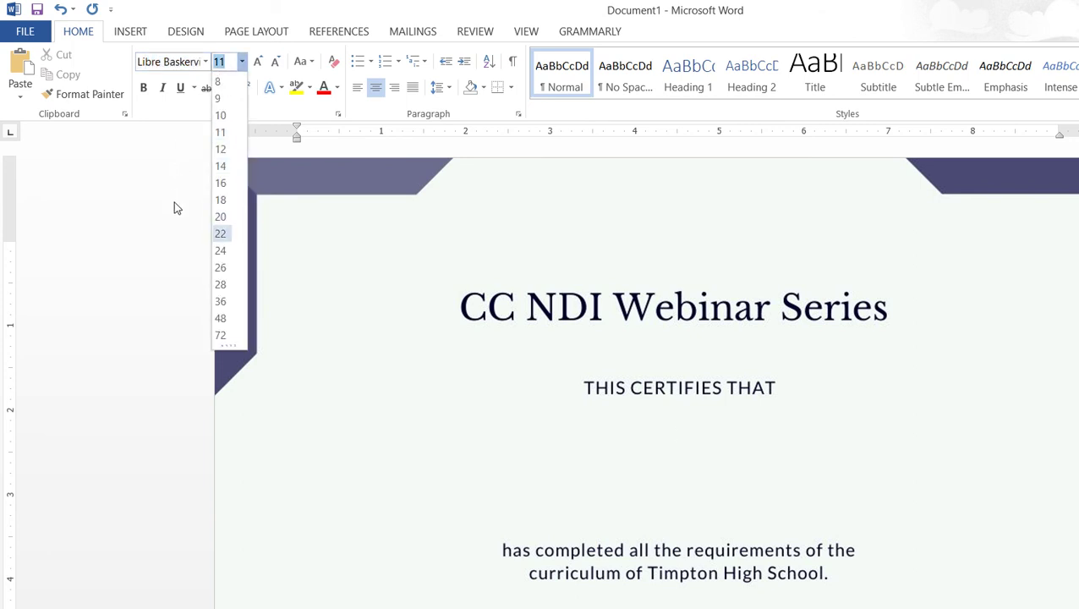
{"action": "type", "text": "55"}
{"action": "key", "text": "Return"}
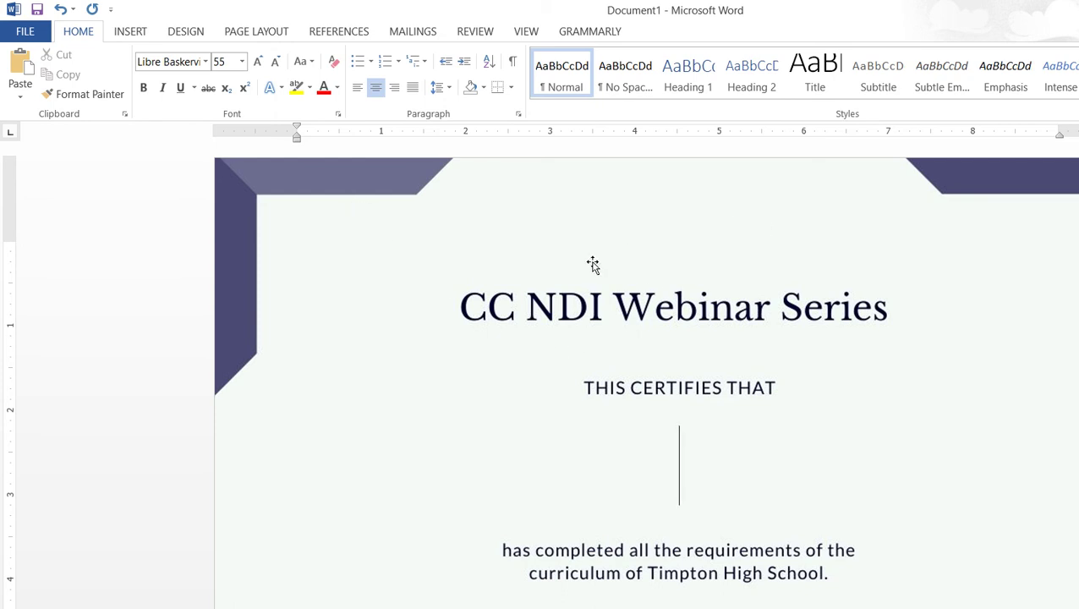
{"action": "scroll", "coordinate": [566, 361], "scroll_direction": "down", "scroll_amount": 1}
{"action": "scroll", "coordinate": [566, 359], "scroll_direction": "up", "scroll_amount": 1}
{"action": "scroll", "coordinate": [566, 364], "scroll_direction": "down", "scroll_amount": 2}
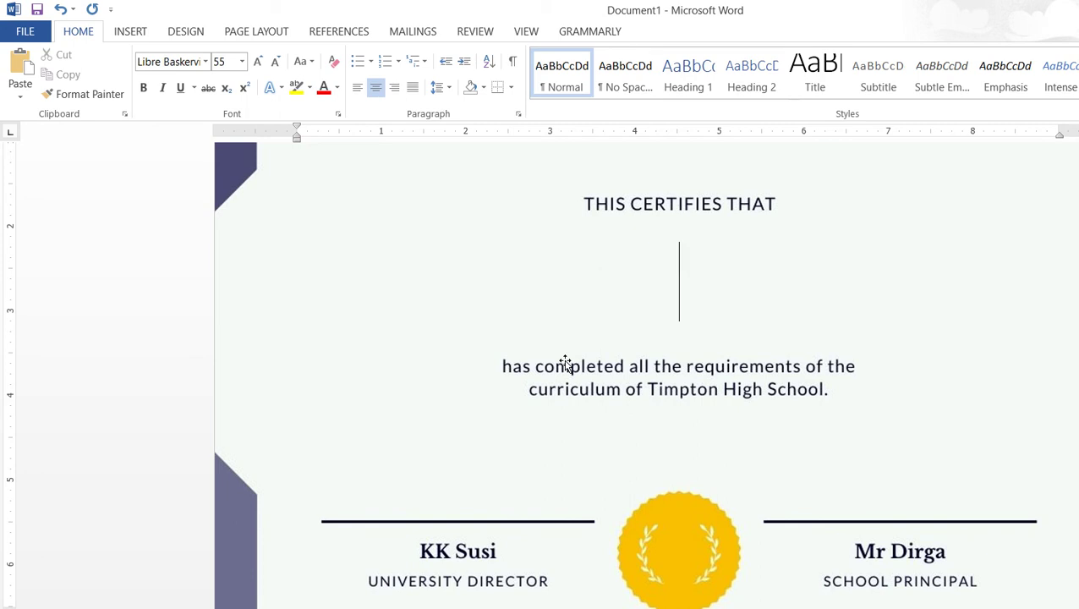
{"action": "scroll", "coordinate": [559, 283], "scroll_direction": "up", "scroll_amount": 2}
{"action": "scroll", "coordinate": [560, 282], "scroll_direction": "down", "scroll_amount": 2}
{"action": "scroll", "coordinate": [562, 282], "scroll_direction": "up", "scroll_amount": 2}
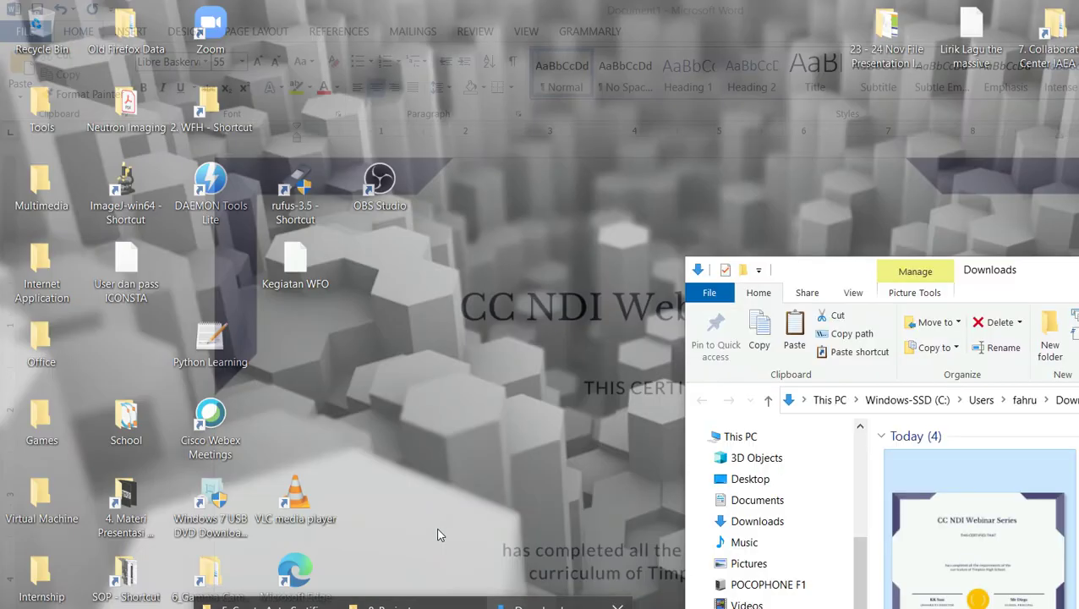
Put away the Downloads window and bring up the 5. Create Auto Certificate folder with the participant workbook
{"action": "left_click", "coordinate": [437, 535]}
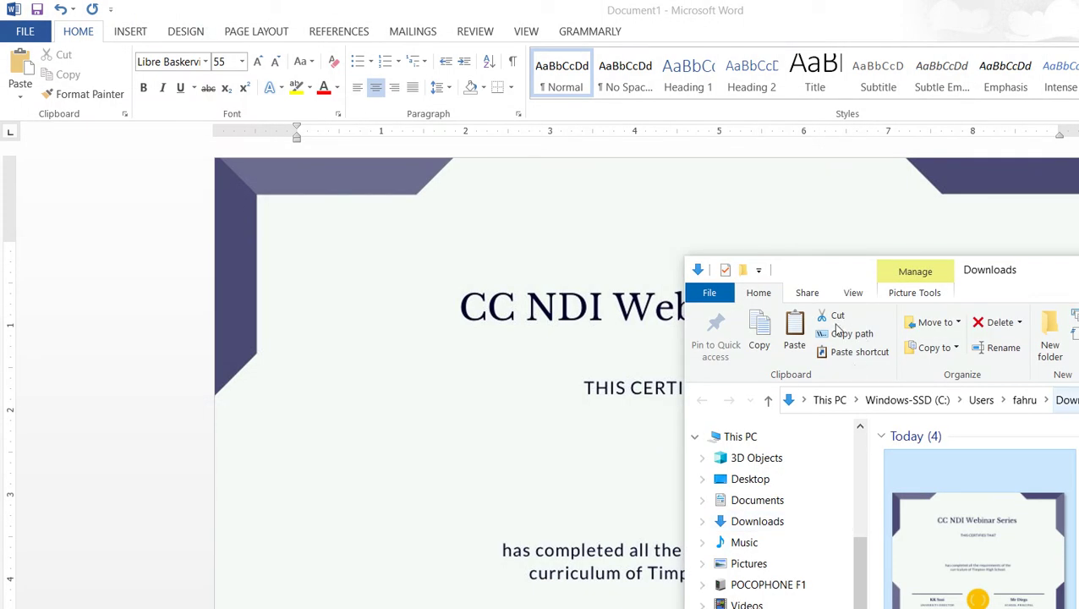
{"action": "left_click", "coordinate": [969, 224]}
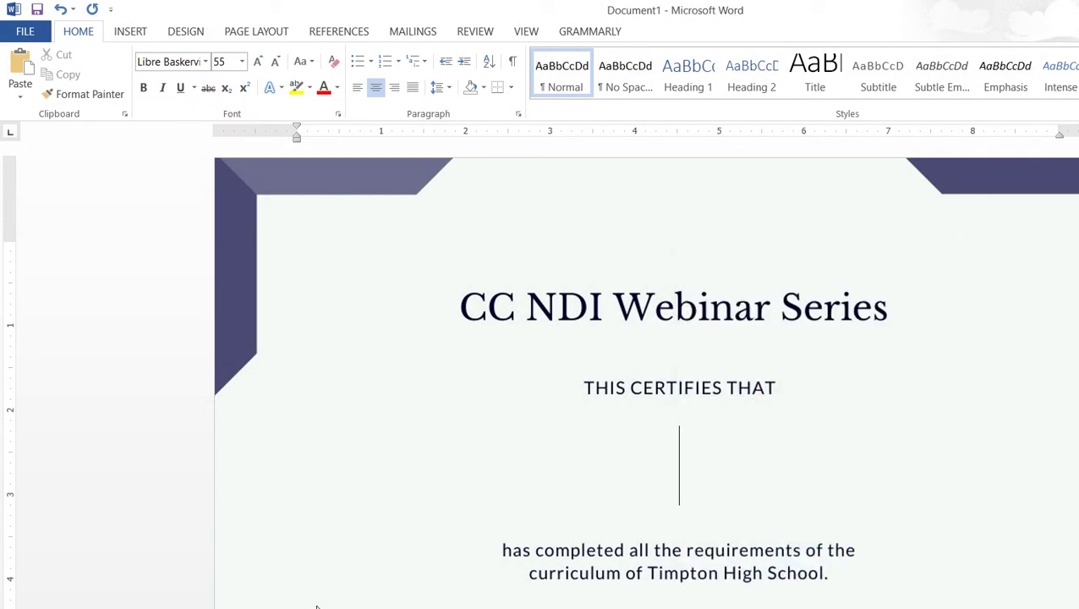
{"action": "left_click", "coordinate": [267, 603]}
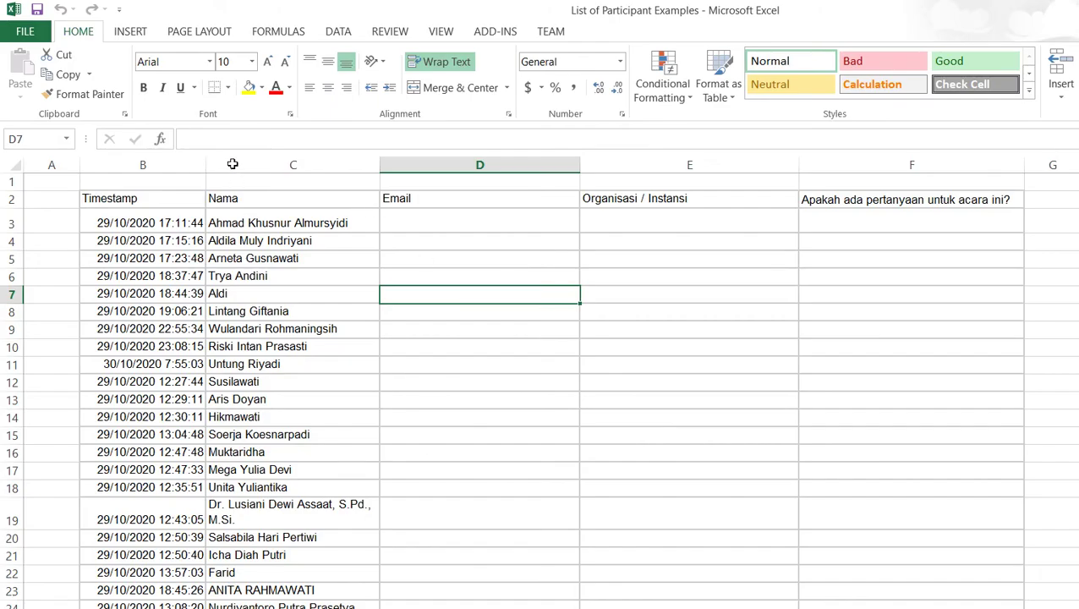
Review the Timestamp, Nama, Email and Organisasi / Instansi column headers in the participant list
{"action": "key", "text": "Left"}
{"action": "key", "text": "ctrl+Up"}
{"action": "key", "text": "Right"}
{"action": "key", "text": "Right"}
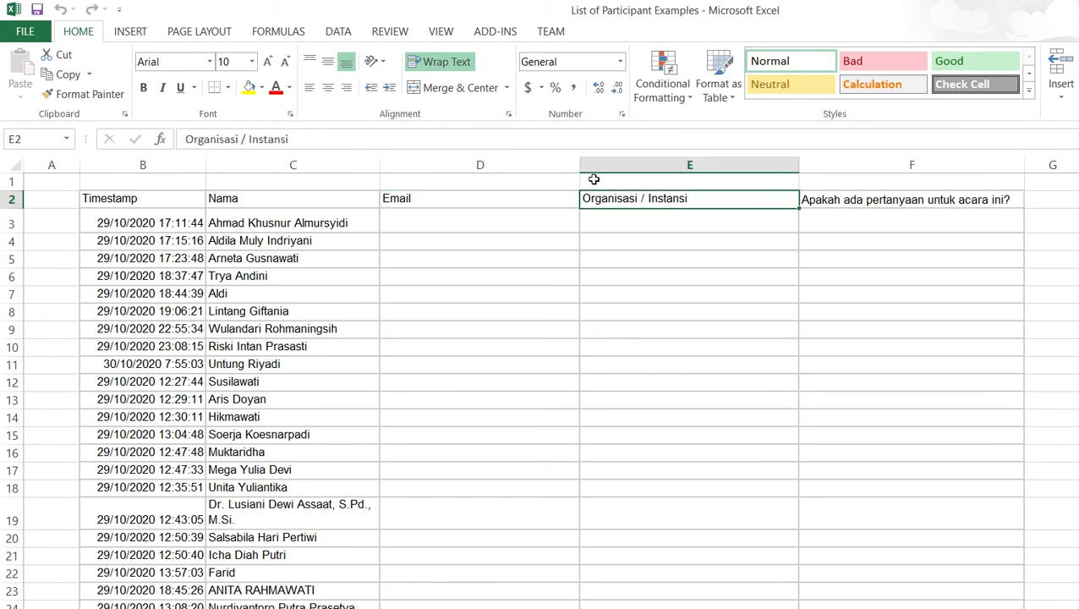
{"action": "key", "text": "Right"}
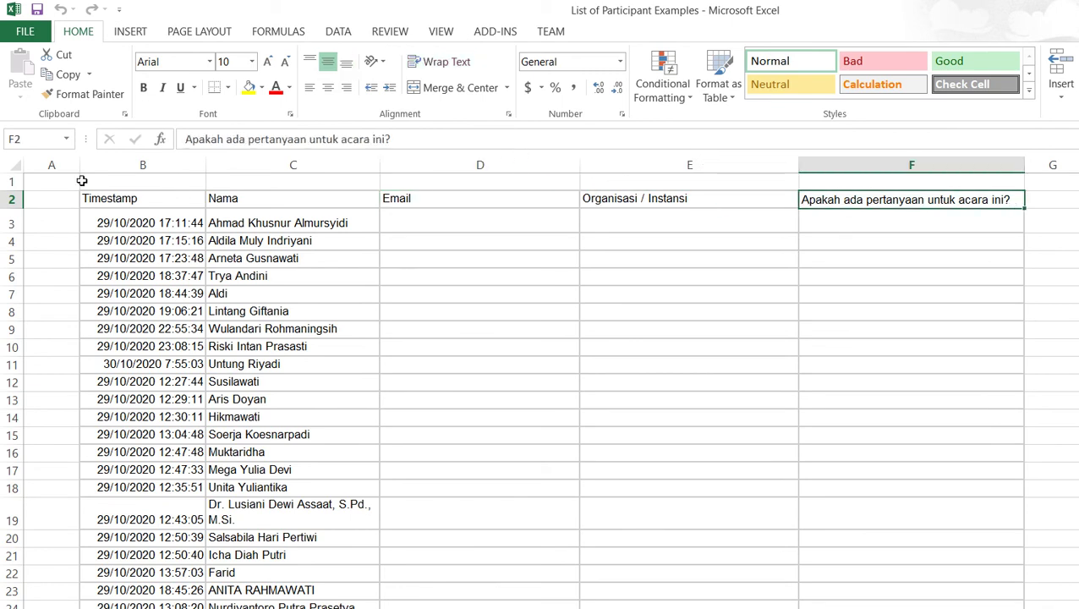
{"action": "key", "text": "ctrl+Left"}
{"action": "key", "text": "Down"}
{"action": "key", "text": "Right"}
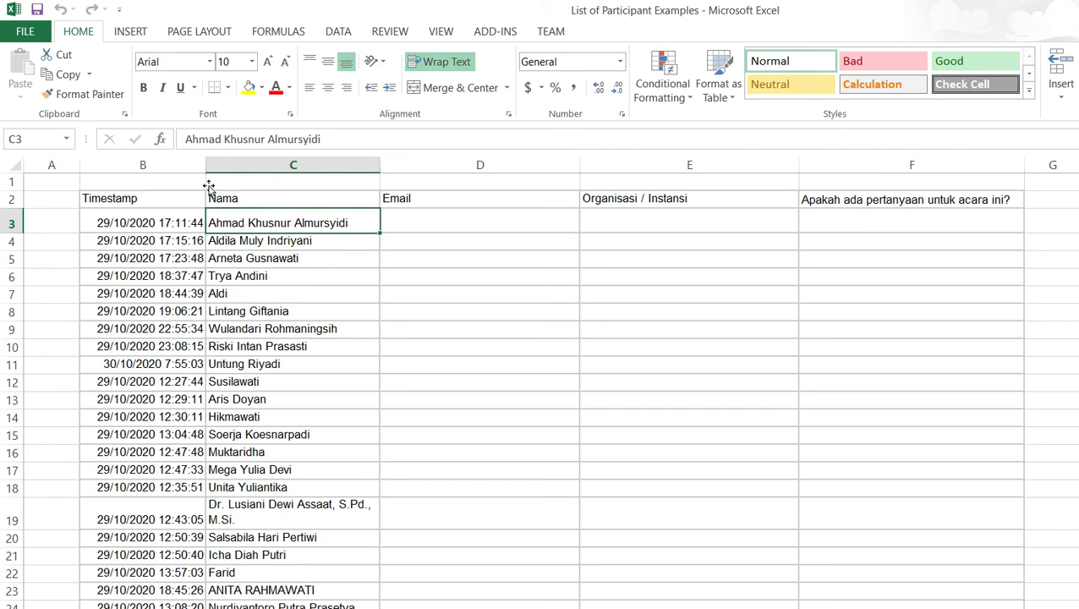
Scroll through the participant names to the last row and back, then close the workbook
{"action": "scroll", "coordinate": [270, 268], "scroll_direction": "down", "scroll_amount": 13}
{"action": "left_click_drag", "start_coordinate": [1075, 233], "coordinate": [1075, 587]}
{"action": "scroll", "coordinate": [669, 462], "scroll_direction": "down", "scroll_amount": 2}
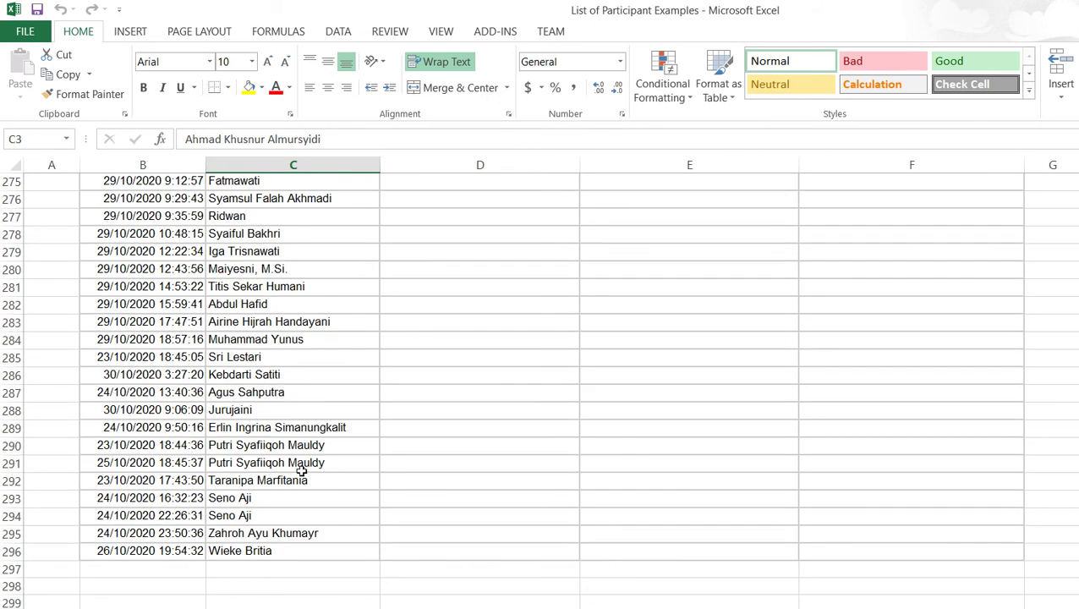
{"action": "scroll", "coordinate": [732, 209], "scroll_direction": "up", "scroll_amount": 20}
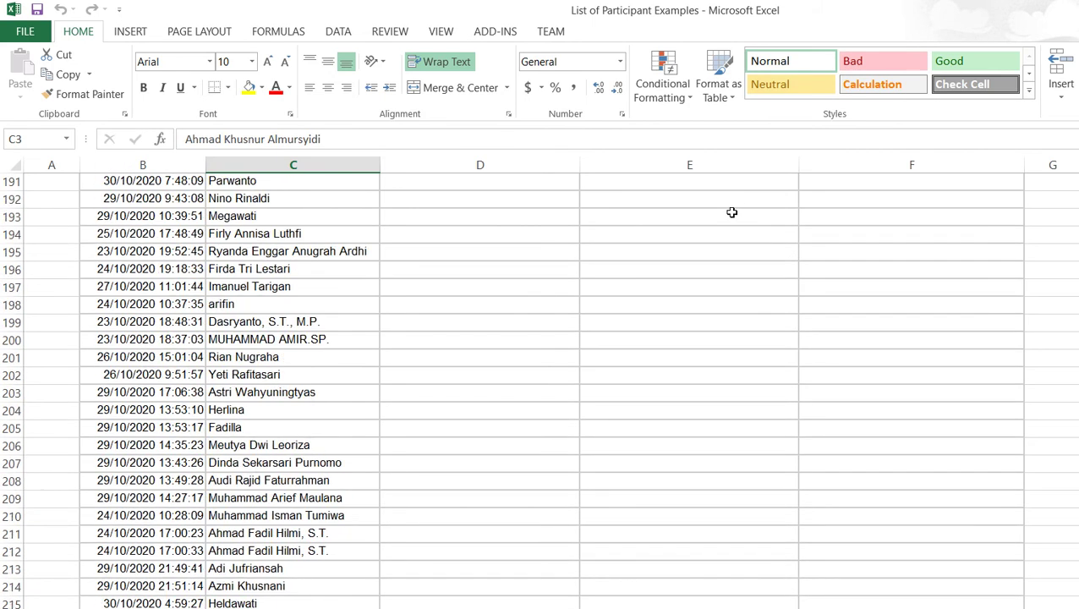
{"action": "scroll", "coordinate": [733, 213], "scroll_direction": "up", "scroll_amount": 20}
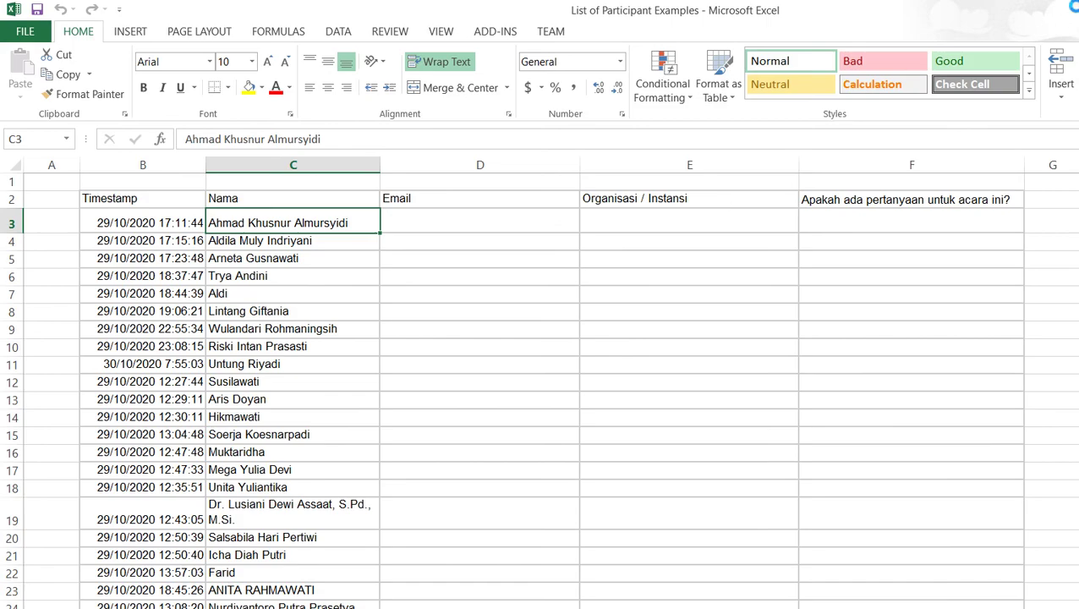
{"action": "left_click", "coordinate": [1076, 10]}
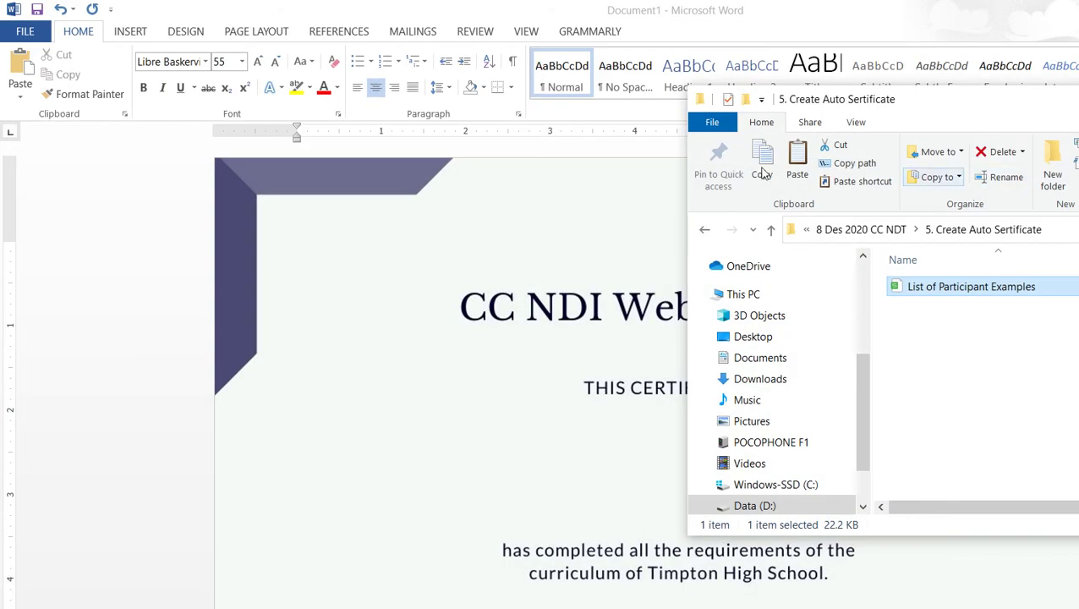
{"action": "left_click", "coordinate": [970, 90]}
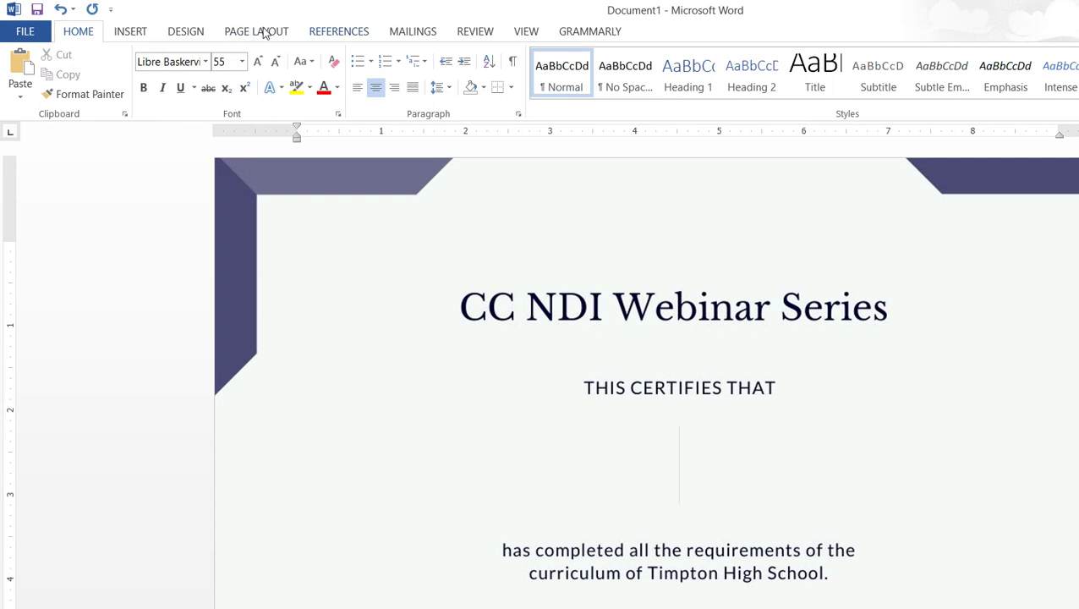
Choose Select Recipients > Use an Existing List for the mail merge
{"action": "scroll", "coordinate": [320, 31], "scroll_direction": "down", "scroll_amount": 5}
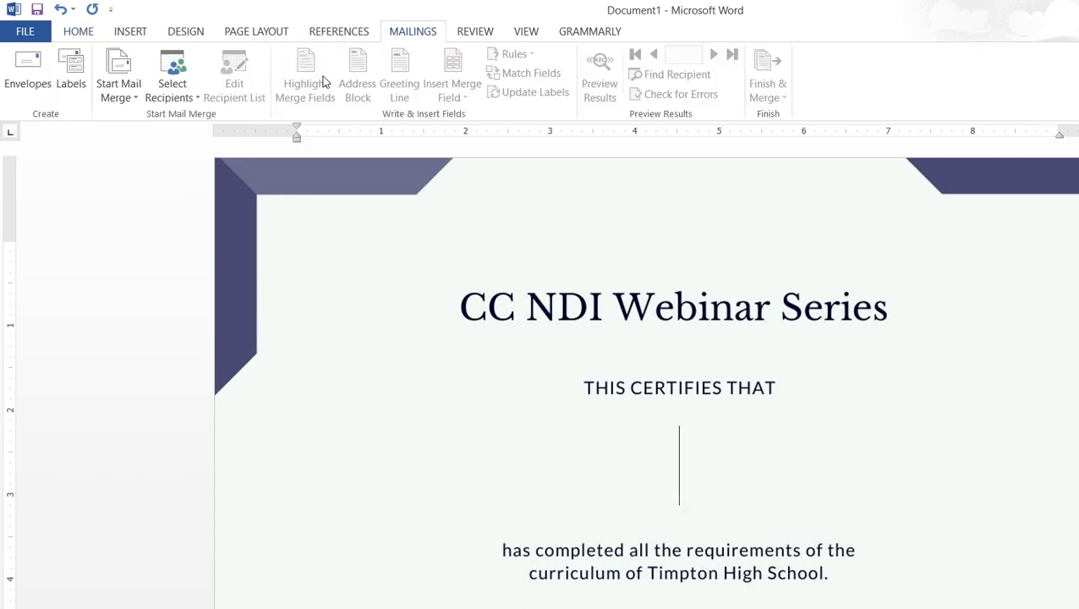
{"action": "left_click", "coordinate": [160, 90]}
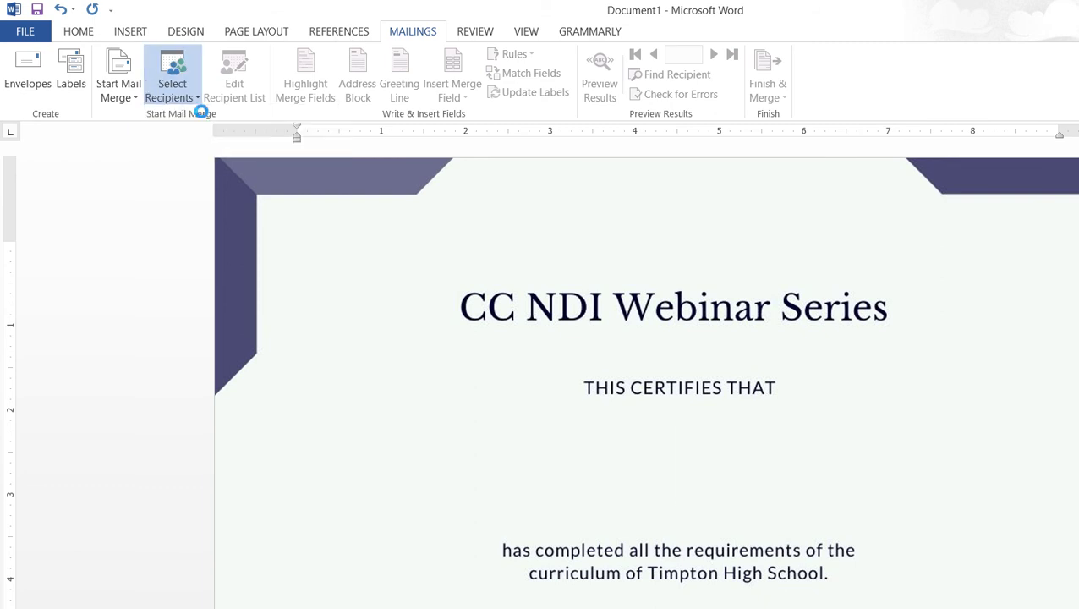
{"action": "left_click", "coordinate": [212, 137]}
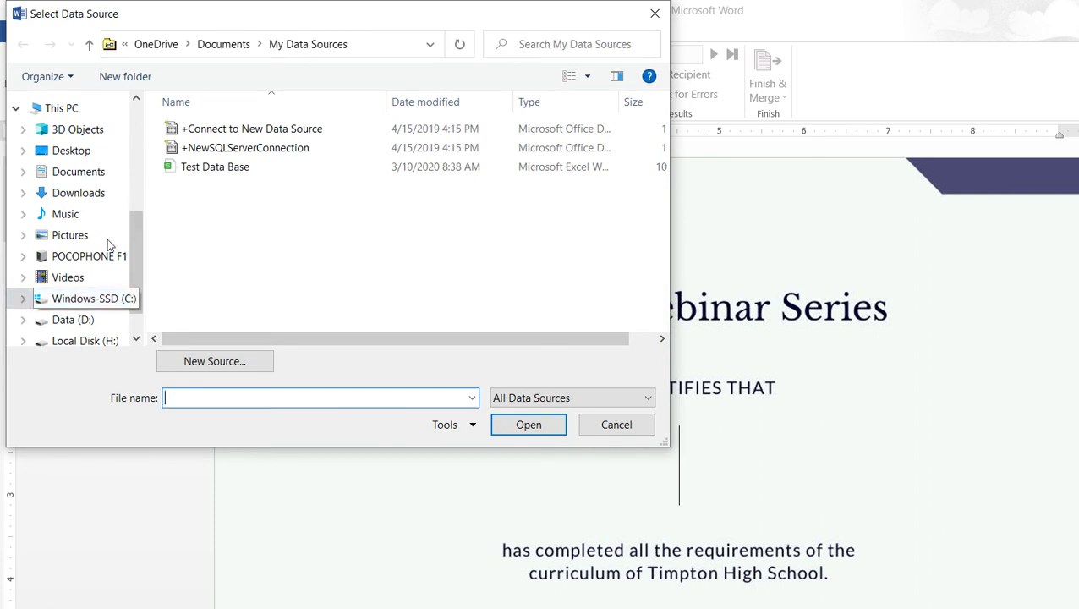
Browse Data (D:) through 3. Working and 1. BATAN into 5. Anggota Team BATAN
{"action": "left_click", "coordinate": [73, 320]}
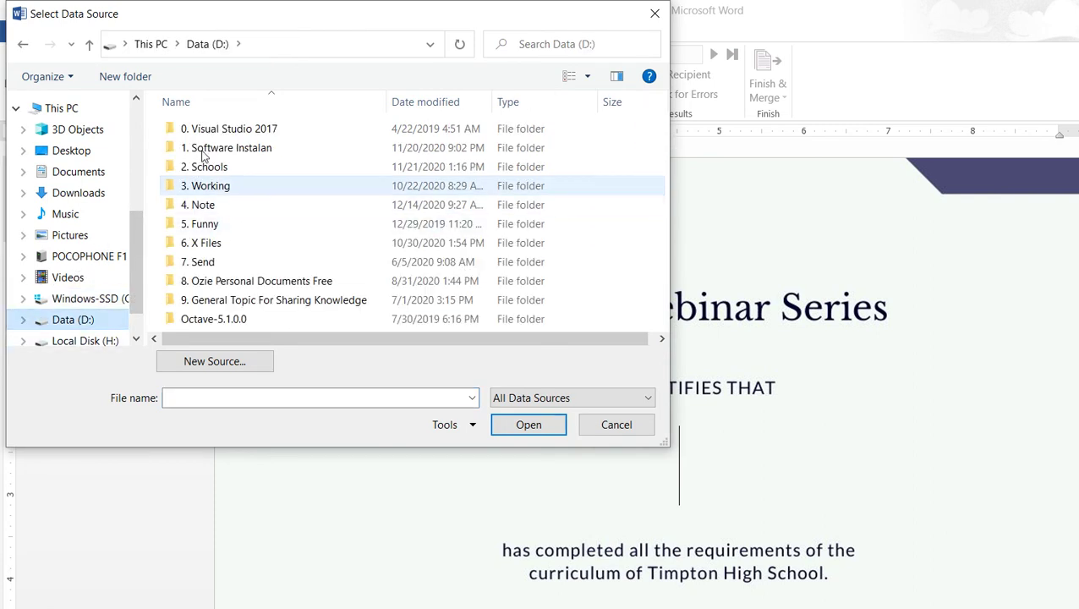
{"action": "double_click", "coordinate": [203, 185]}
{"action": "double_click", "coordinate": [262, 129]}
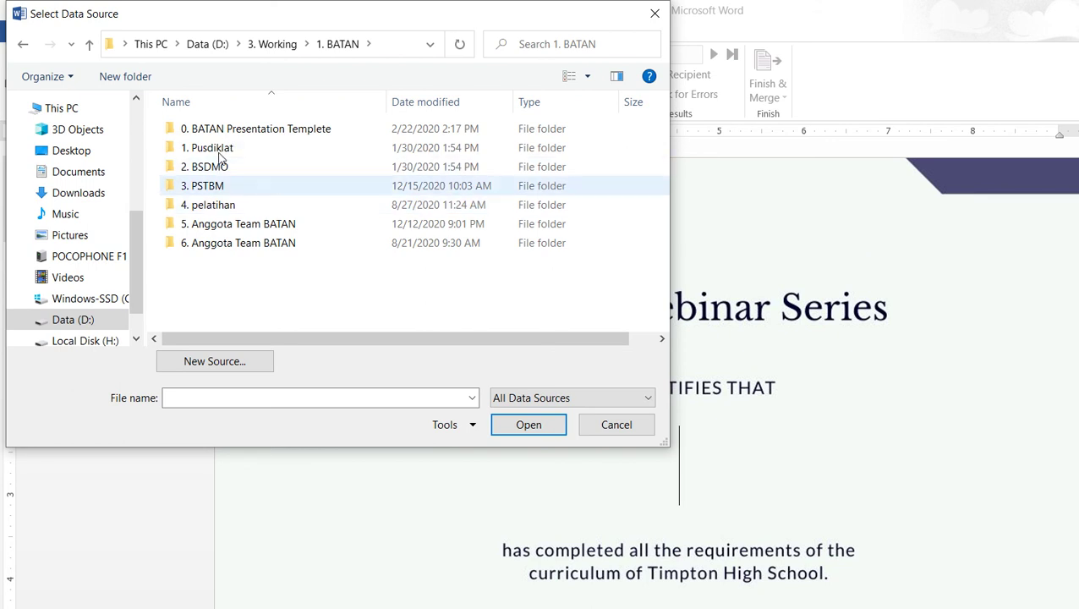
{"action": "key", "text": "Return"}
{"action": "left_click", "coordinate": [226, 44]}
{"action": "key", "text": "Down"}
{"action": "key", "text": "Down"}
{"action": "key", "text": "Return"}
Continue into 8 Des 2020 CC NDT > 5. Create Auto Sertificate and open List of Participant Examples
{"action": "key", "text": "7"}
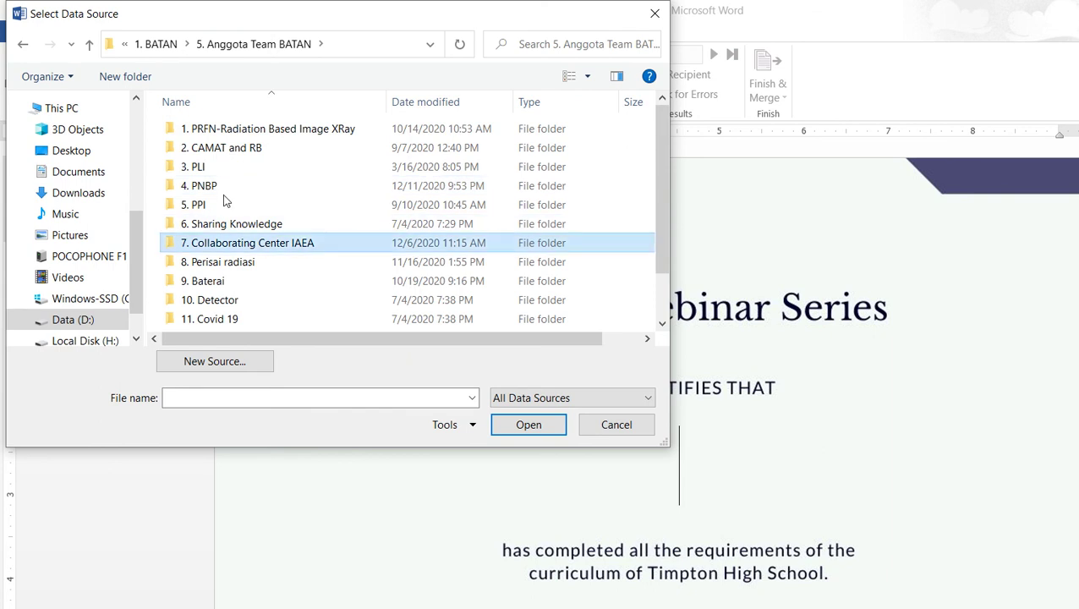
{"action": "key", "text": "Return"}
{"action": "key", "text": "8"}
{"action": "key", "text": "Return"}
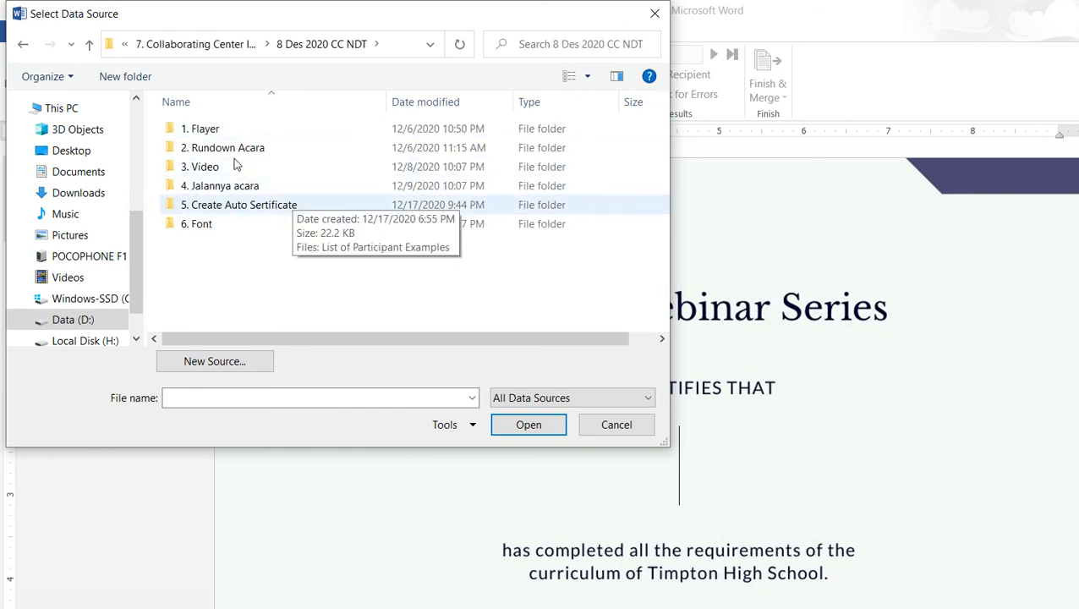
{"action": "key", "text": "Down"}
{"action": "key", "text": "Down"}
{"action": "key", "text": "Down"}
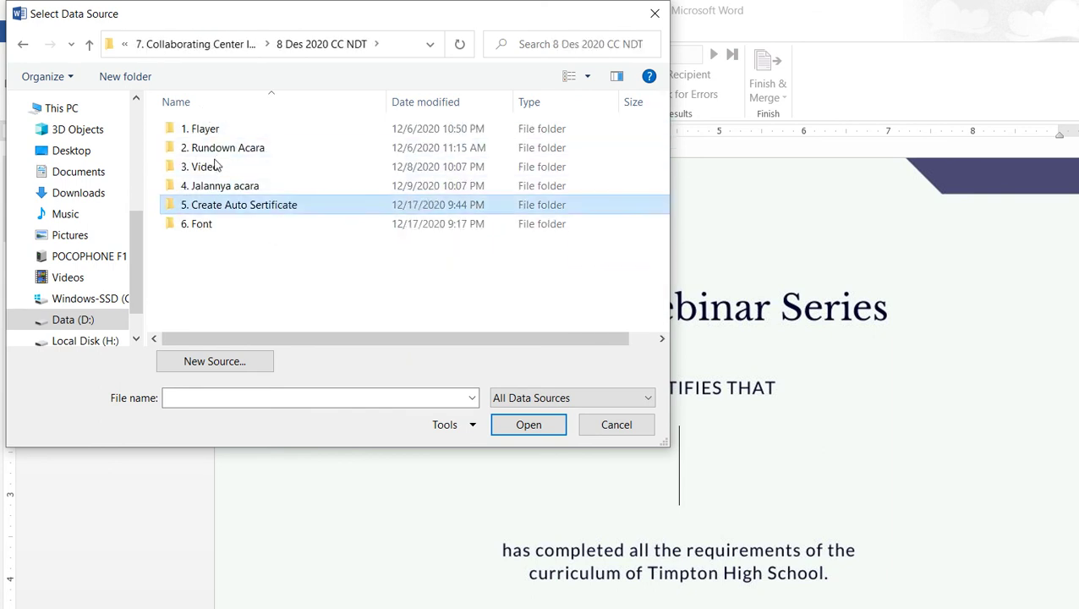
{"action": "key", "text": "Return"}
{"action": "key", "text": "Down"}
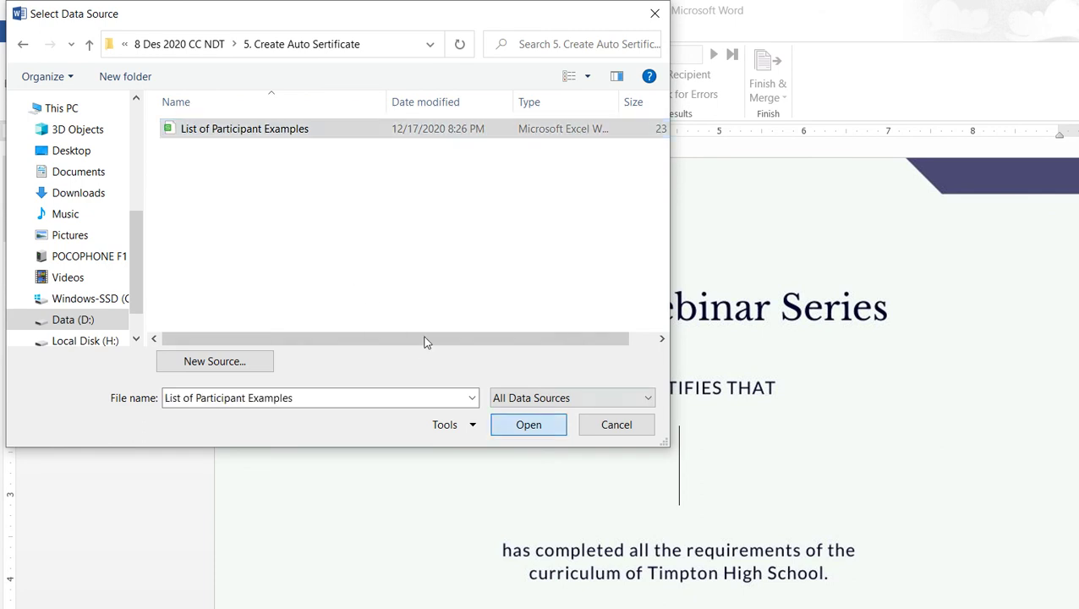
{"action": "key", "text": "Return"}
{"action": "key", "text": "Return"}
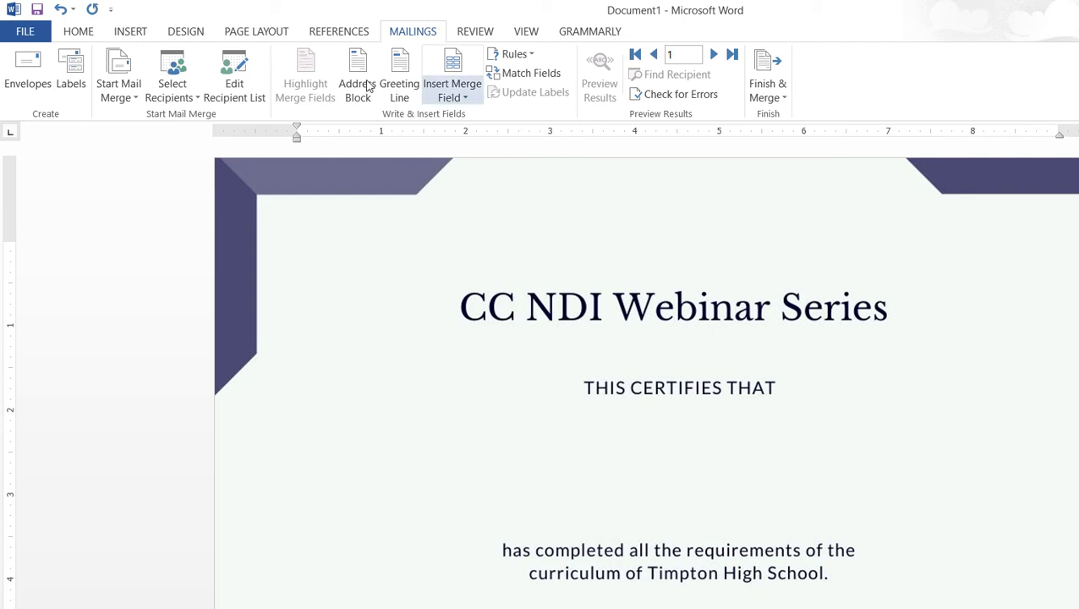
Insert the «Nama» merge field on the name line below THIS CERTIFIES THAT
{"action": "left_click", "coordinate": [453, 84]}
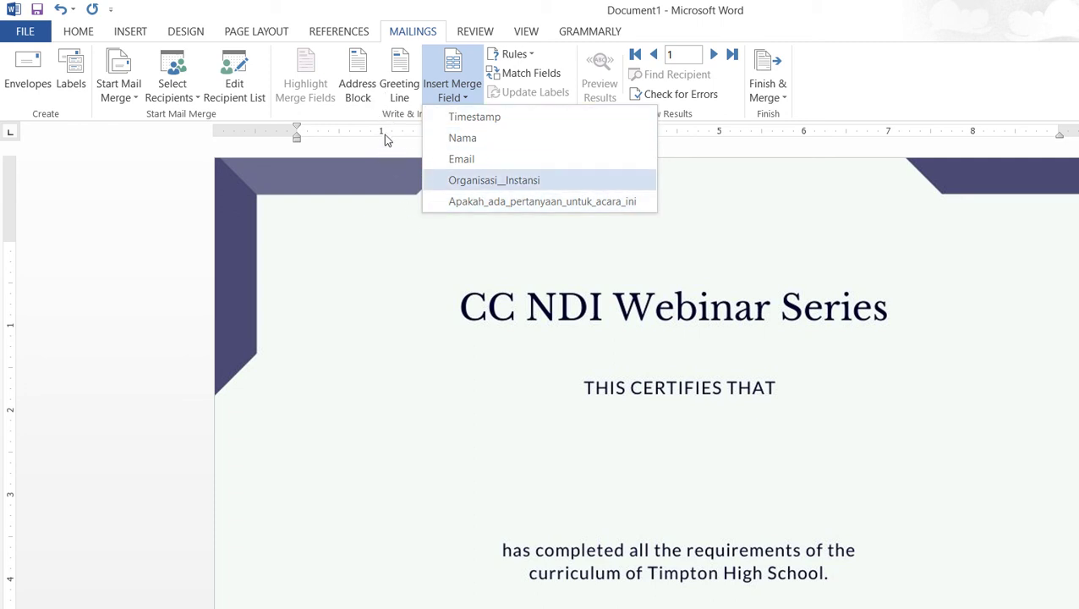
{"action": "key", "text": "Return"}
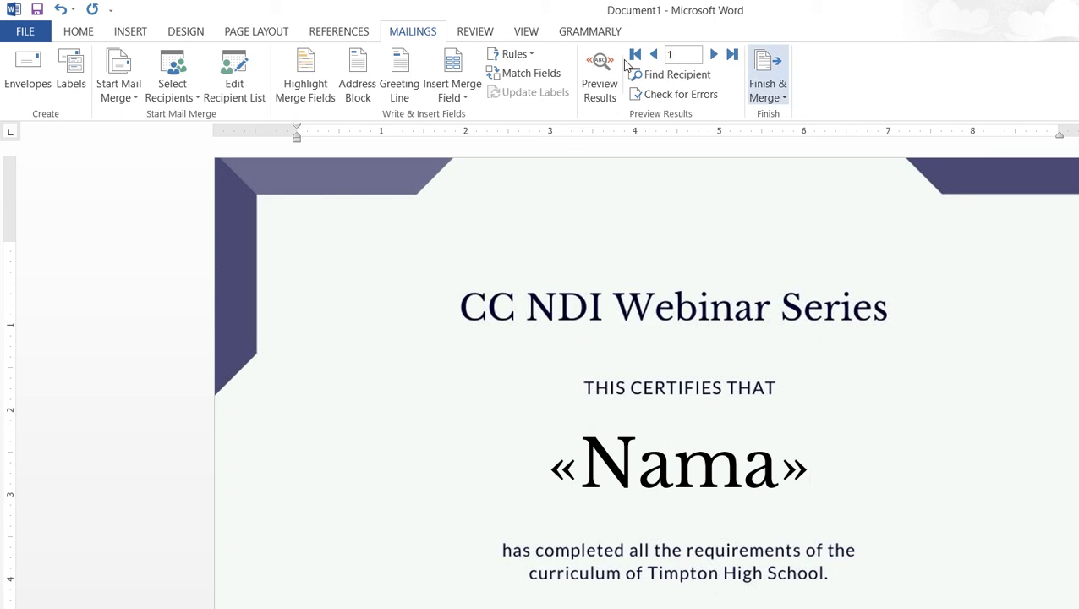
Finish & Merge to Edit Individual Documents with All records into a new Letters1 document
{"action": "left_click", "coordinate": [768, 91]}
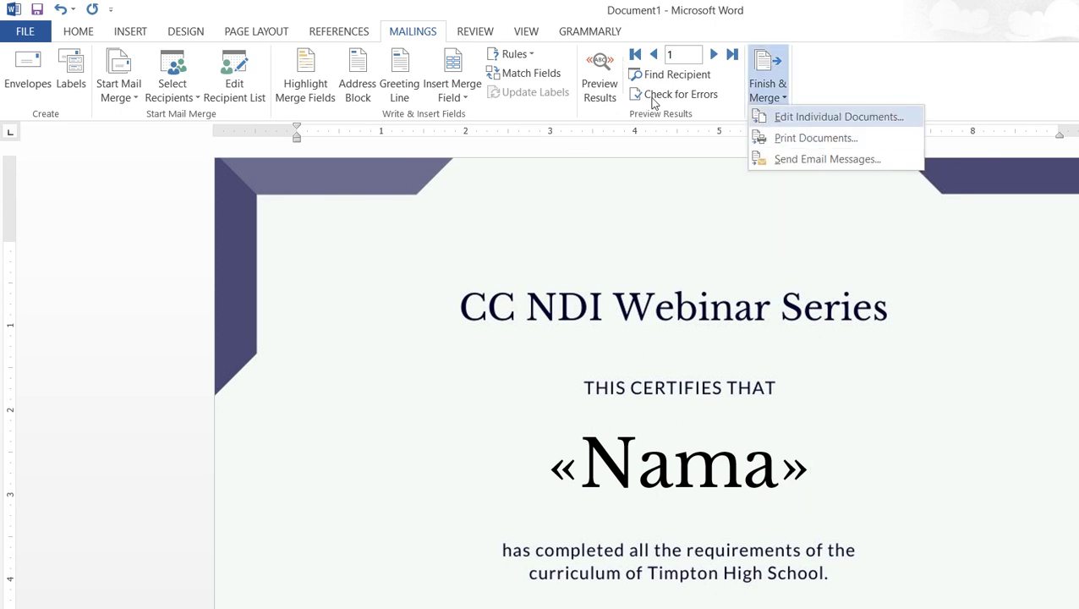
{"action": "key", "text": "Return"}
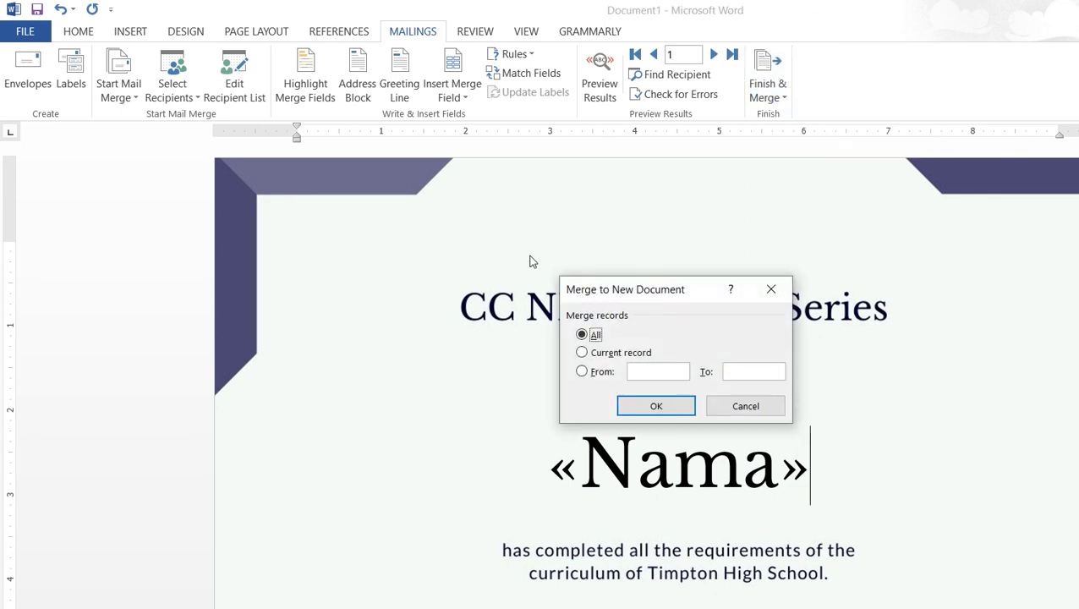
{"action": "key", "text": "Return"}
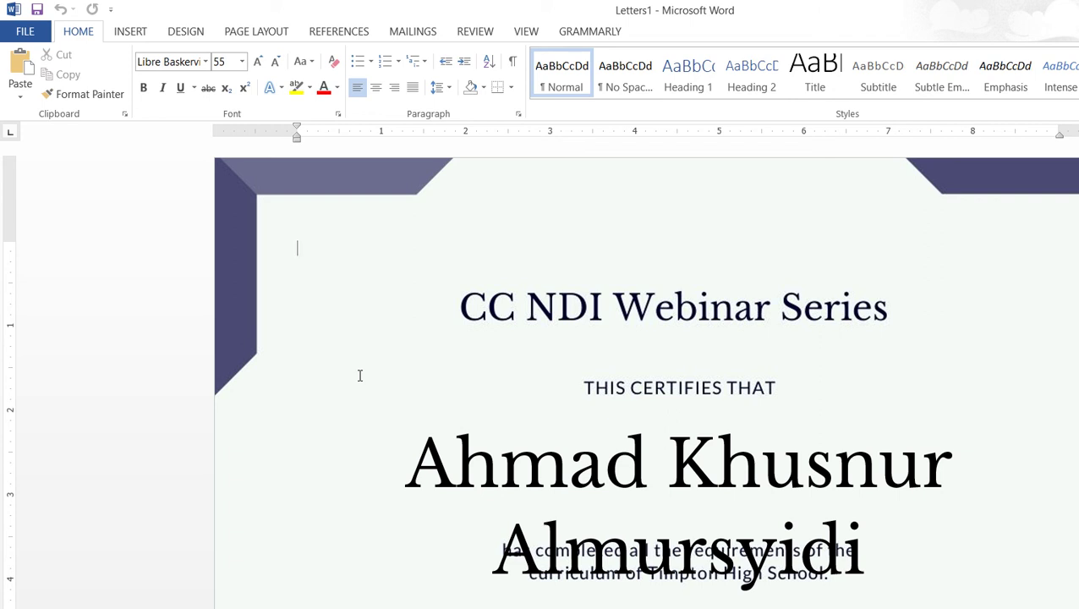
Select the participant's name and set its font size to 42 pt so it fits one line
{"action": "triple_click", "coordinate": [588, 391]}
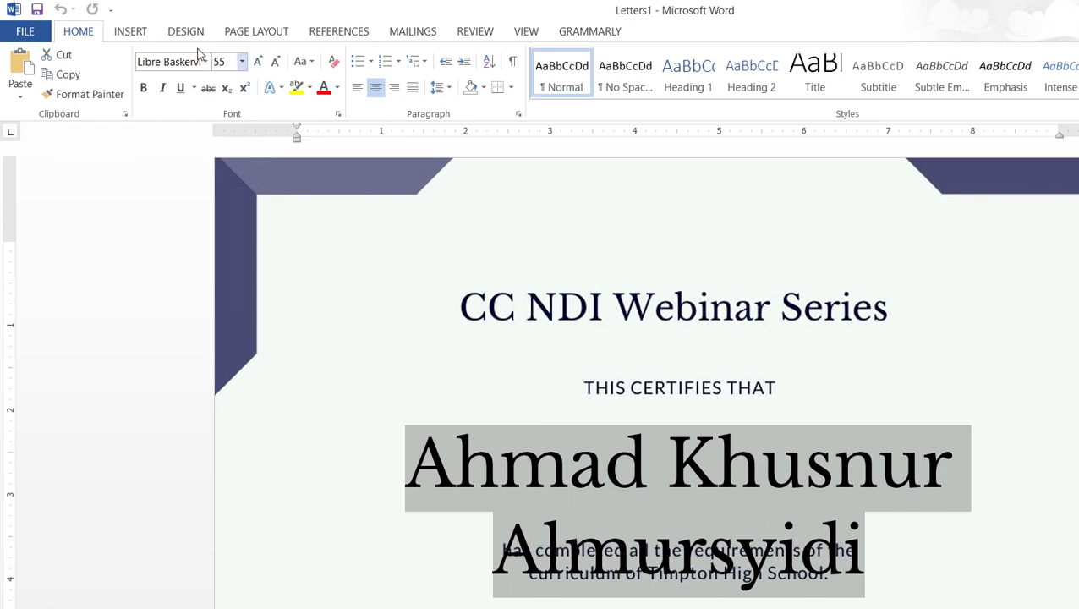
{"action": "left_click", "coordinate": [242, 60]}
{"action": "left_click", "coordinate": [176, 259]}
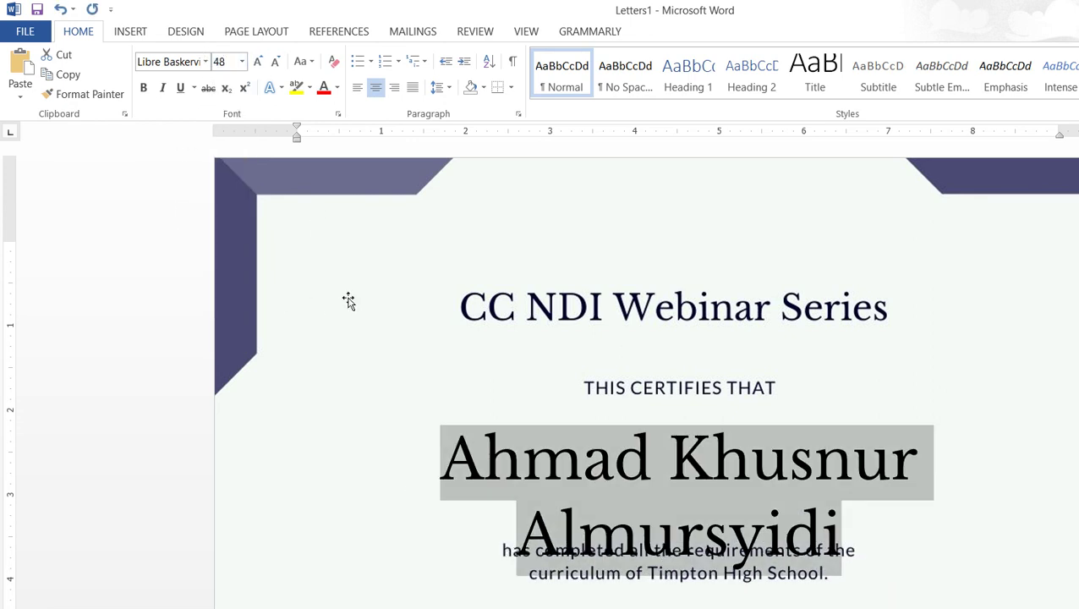
{"action": "left_click", "coordinate": [247, 61]}
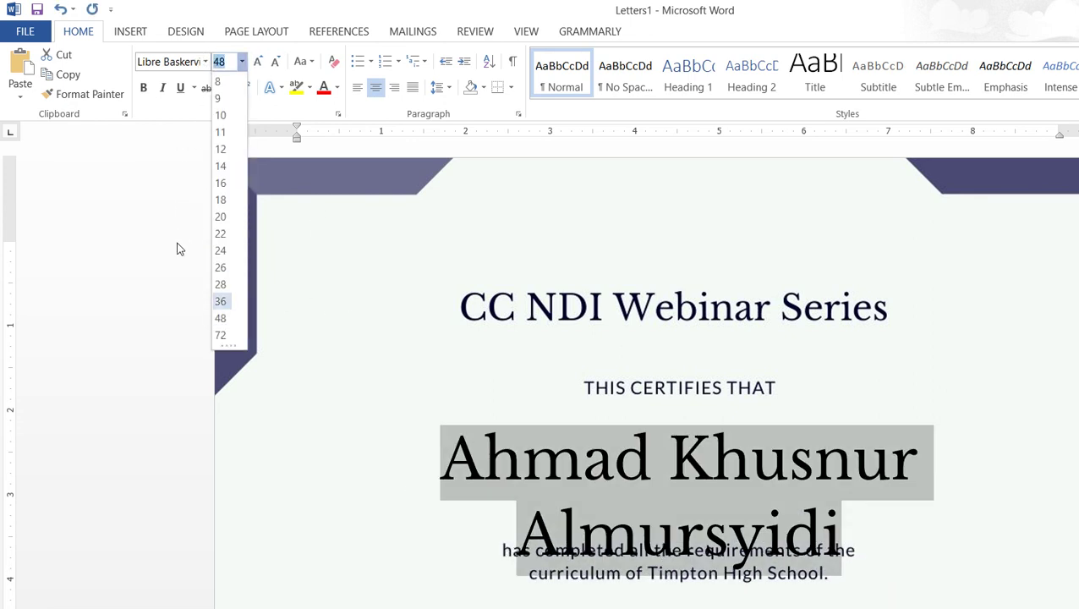
{"action": "left_click", "coordinate": [227, 308]}
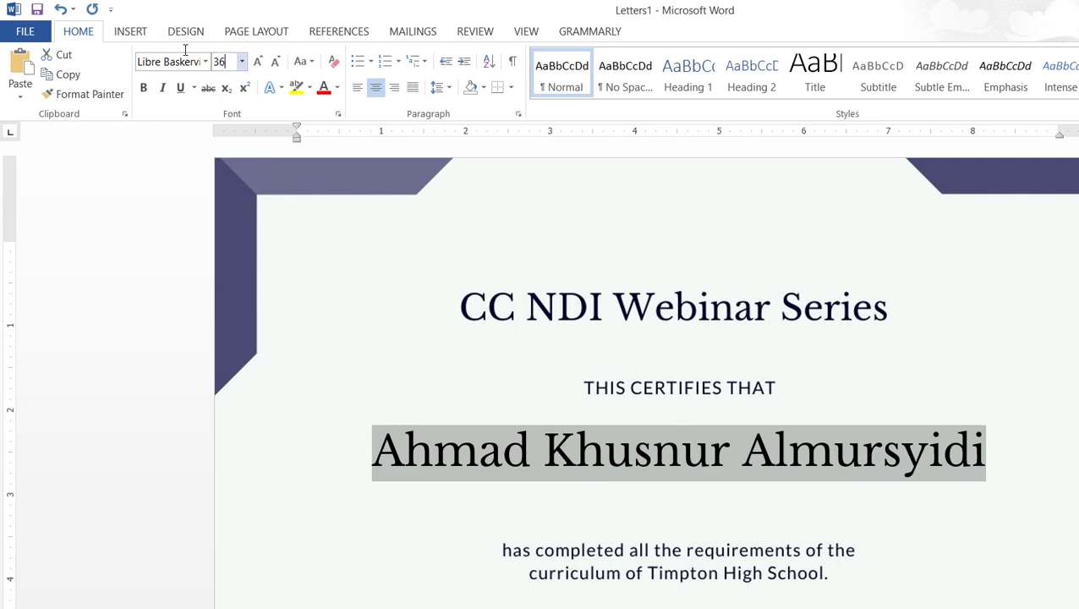
{"action": "type", "text": "45"}
{"action": "key", "text": "Return"}
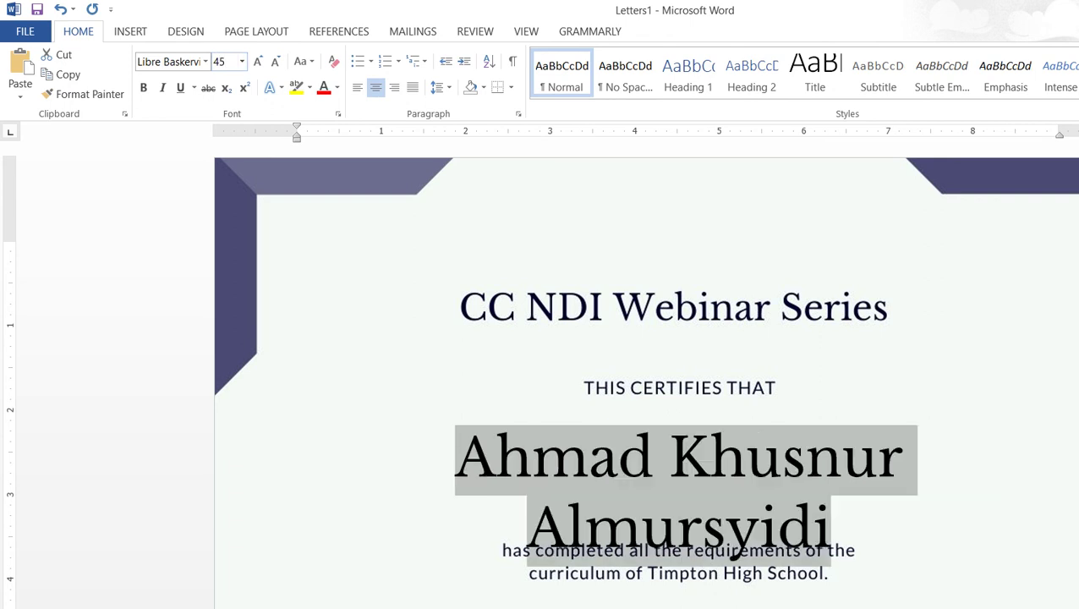
{"action": "key", "text": "ctrl+shift+p"}
{"action": "type", "text": "42"}
{"action": "key", "text": "Return"}
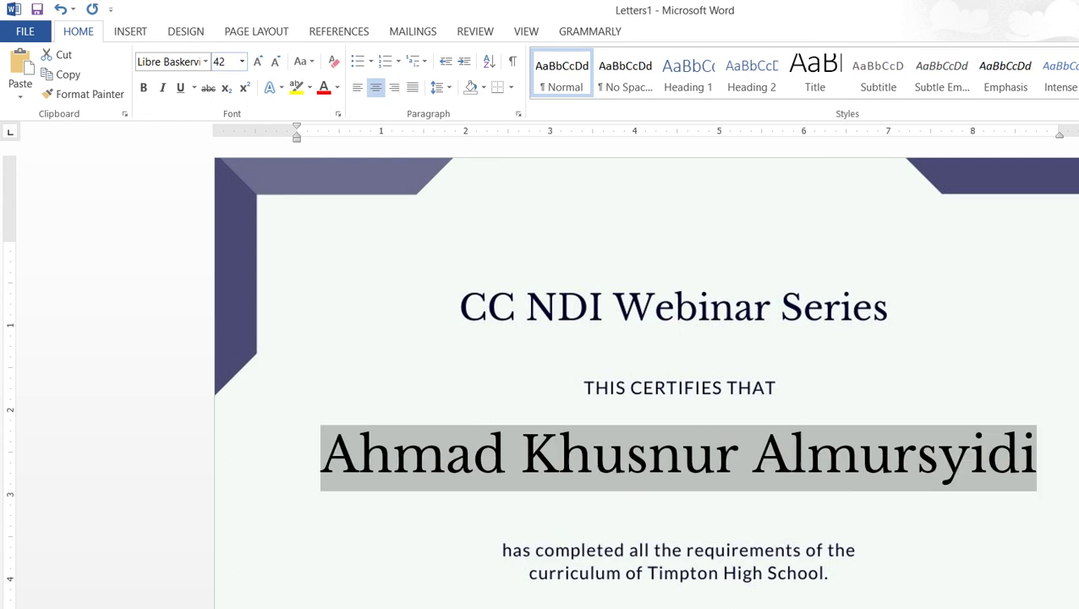
{"action": "left_click", "coordinate": [626, 336]}
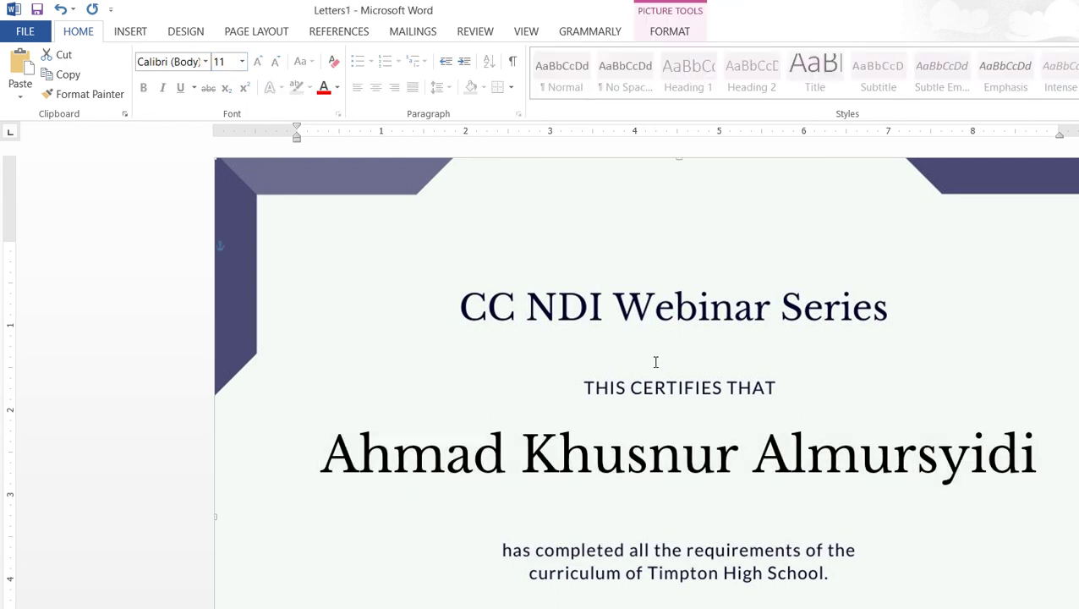
Scroll through the merged Letters1 pages to check each certificate's participant name
{"action": "scroll", "coordinate": [656, 369], "scroll_direction": "down", "scroll_amount": 10}
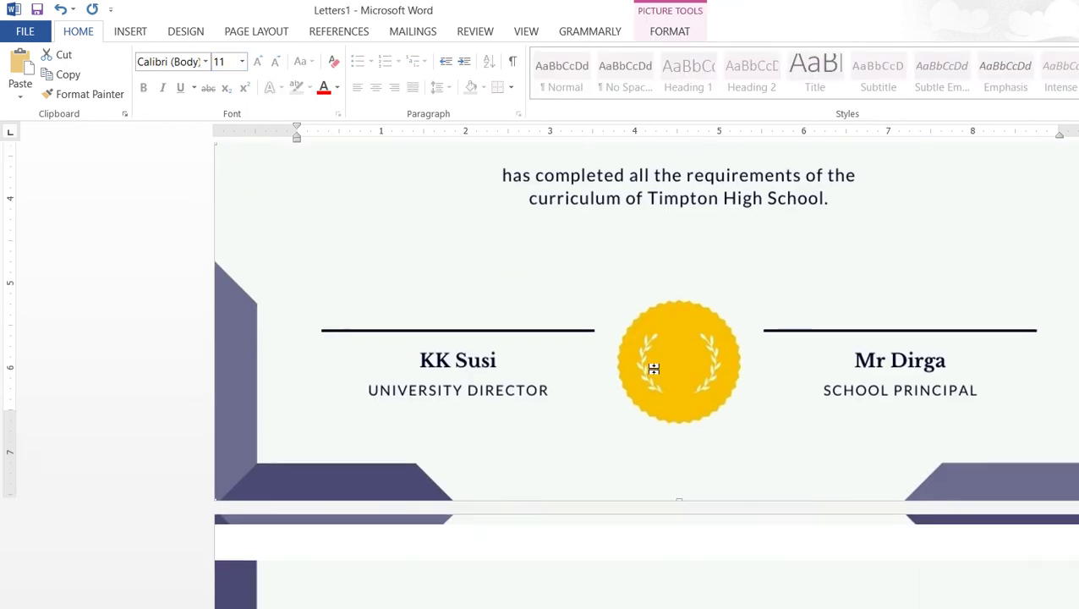
{"action": "scroll", "coordinate": [653, 371], "scroll_direction": "down", "scroll_amount": 5}
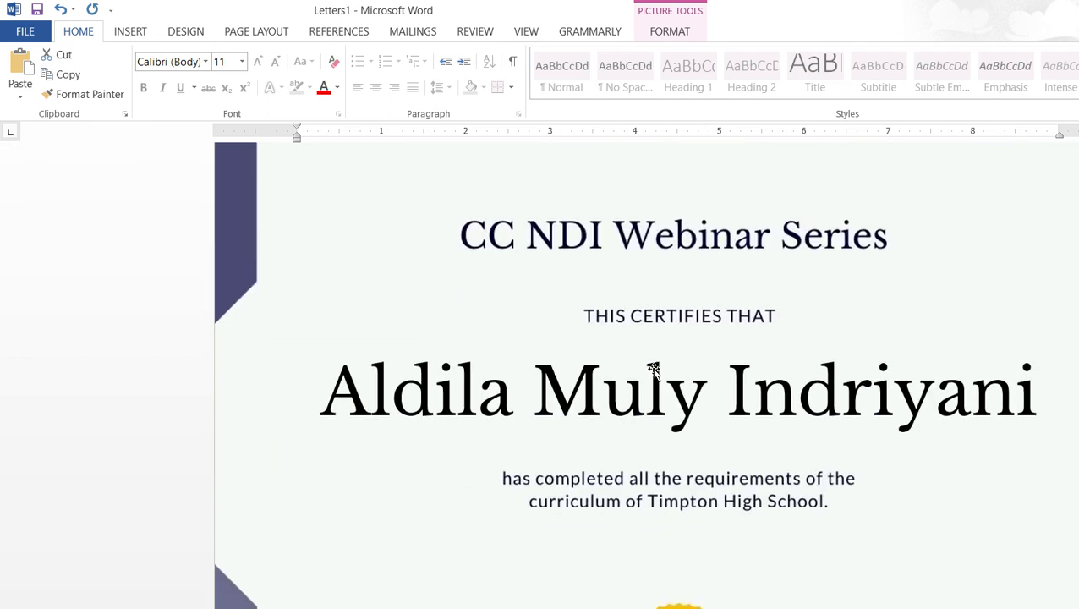
{"action": "scroll", "coordinate": [654, 370], "scroll_direction": "down", "scroll_amount": 15}
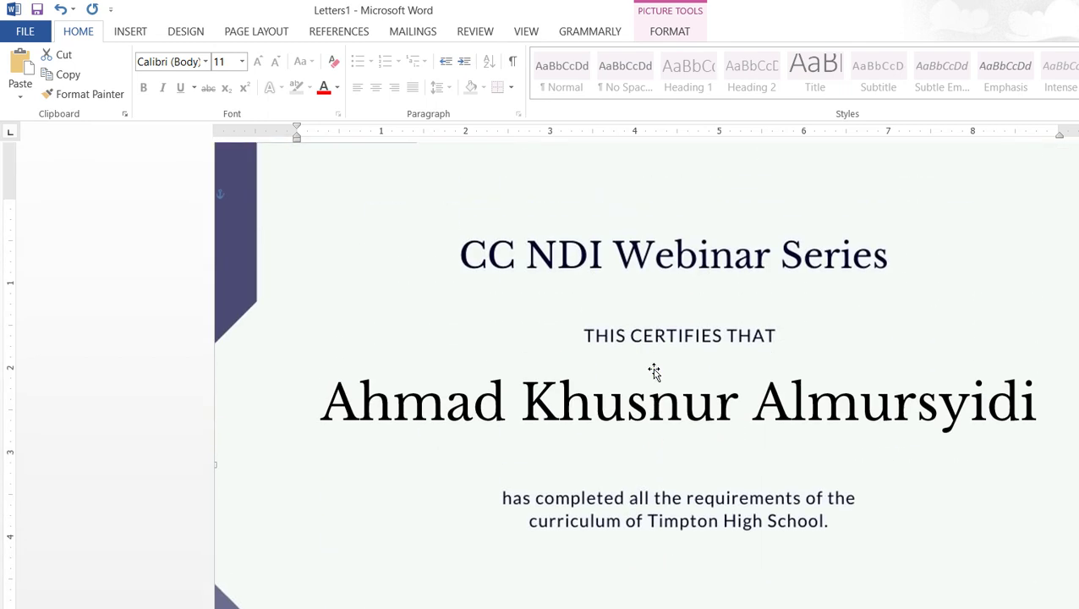
{"action": "scroll", "coordinate": [654, 370], "scroll_direction": "down", "scroll_amount": 20}
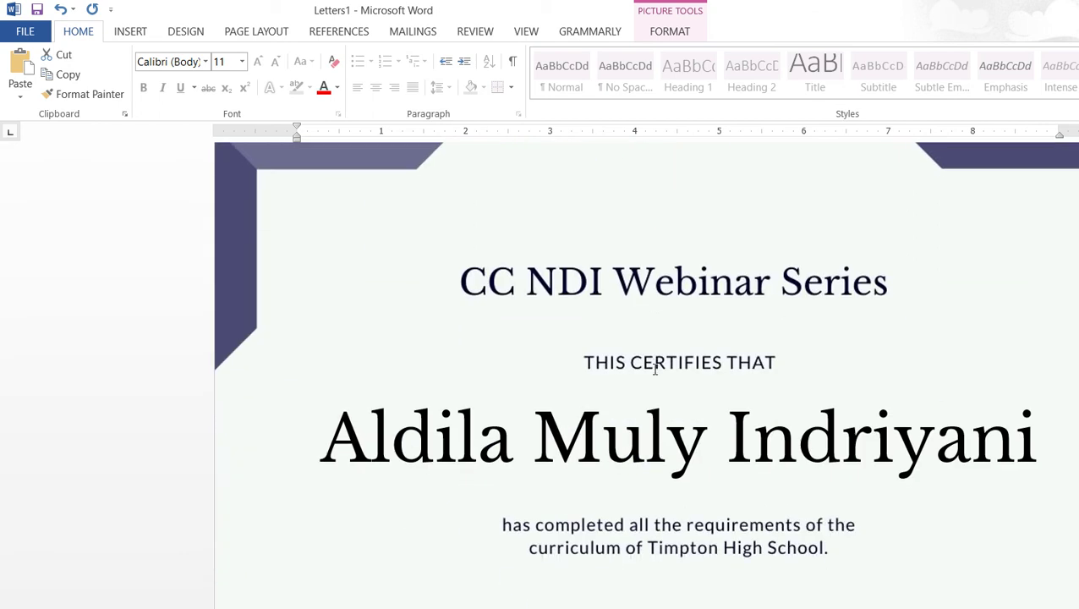
{"action": "scroll", "coordinate": [650, 382], "scroll_direction": "down", "scroll_amount": 15}
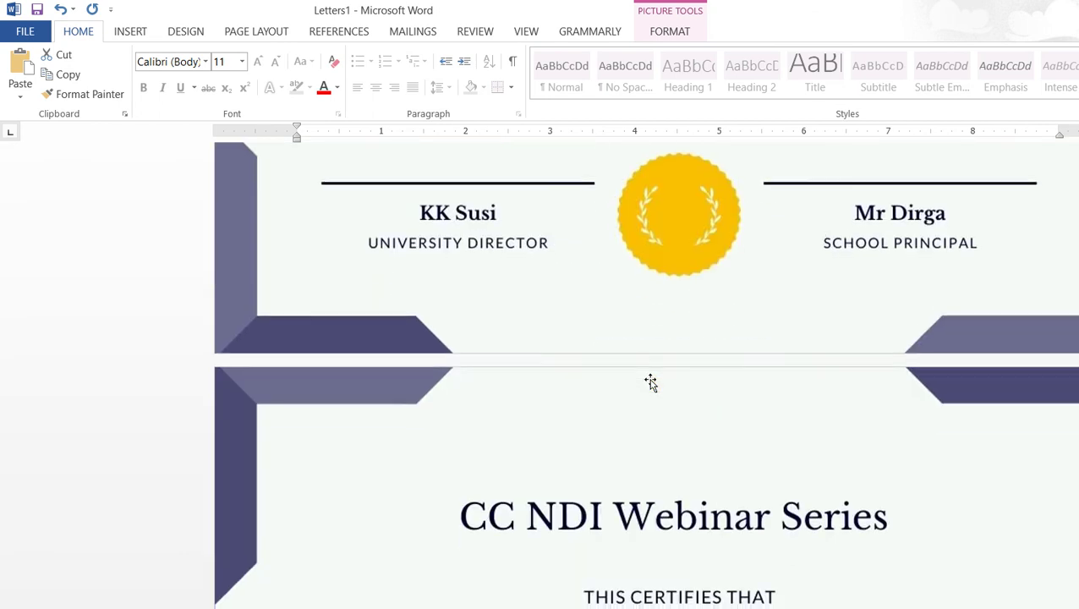
{"action": "scroll", "coordinate": [650, 381], "scroll_direction": "down", "scroll_amount": 15}
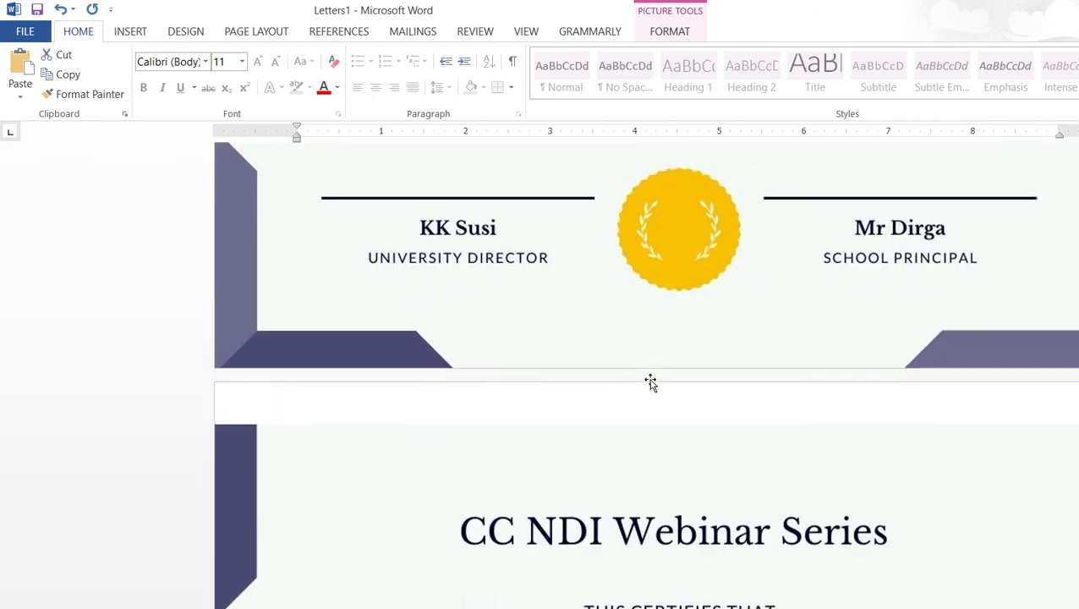
{"action": "scroll", "coordinate": [650, 381], "scroll_direction": "down", "scroll_amount": 15}
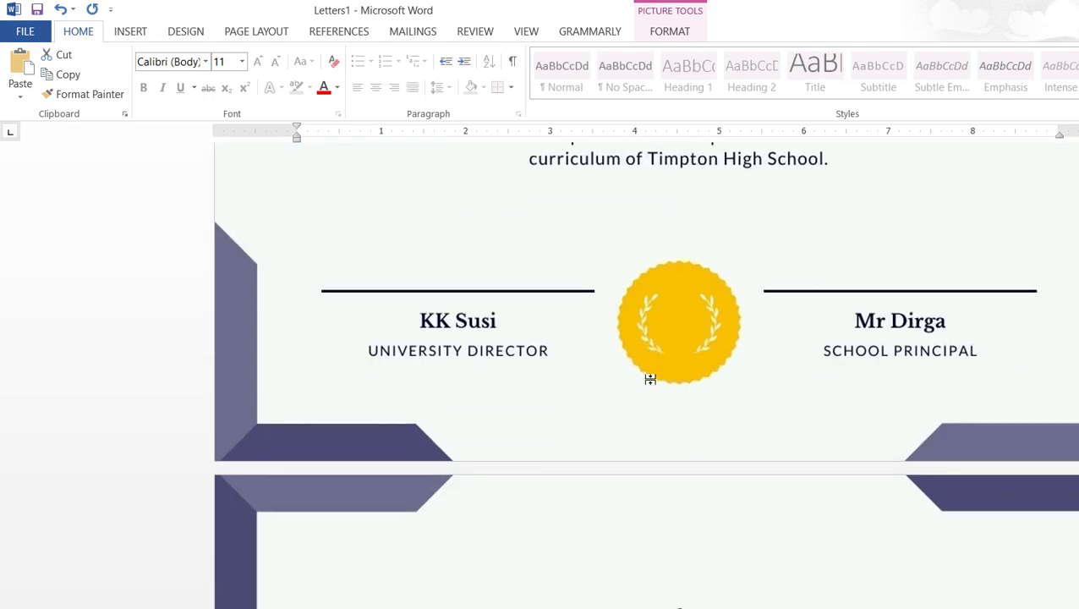
{"action": "scroll", "coordinate": [652, 382], "scroll_direction": "down", "scroll_amount": 5}
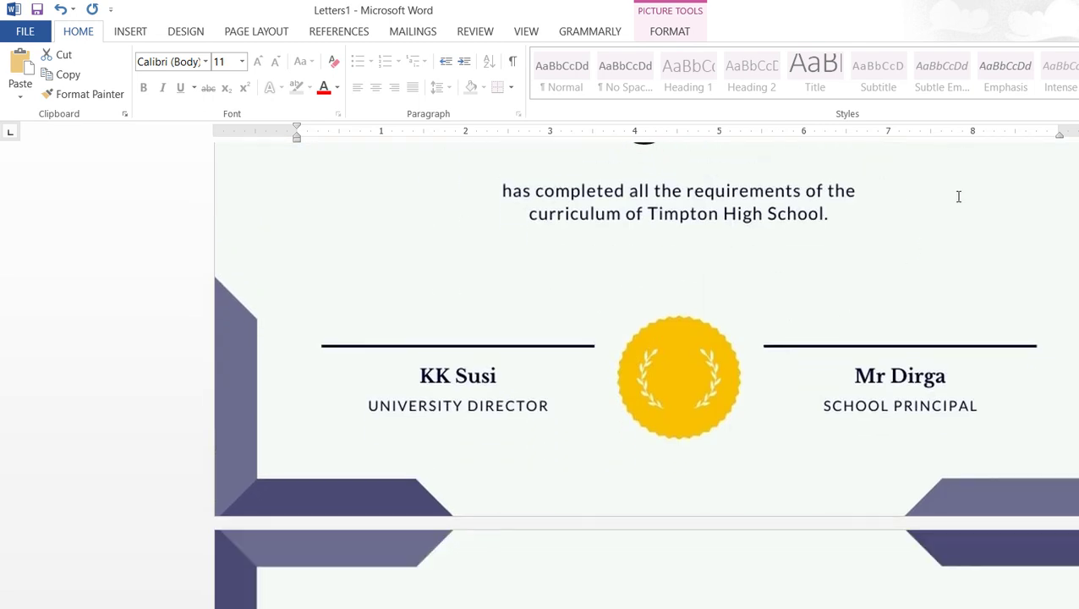
{"action": "scroll", "coordinate": [1077, 127], "scroll_direction": "down", "scroll_amount": 20}
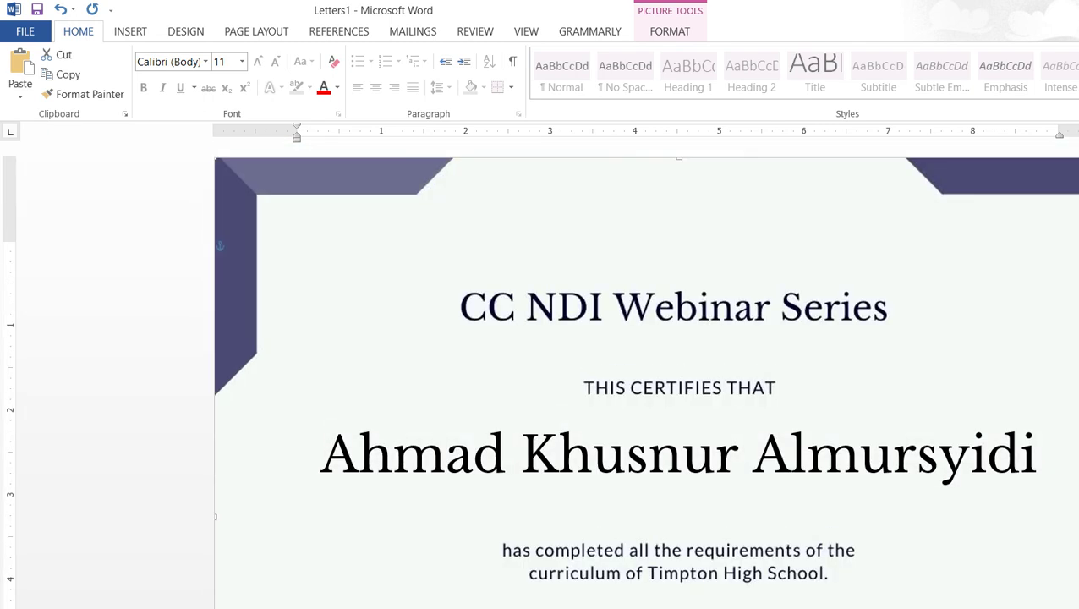
{"action": "scroll", "coordinate": [1065, 350], "scroll_direction": "down", "scroll_amount": 20}
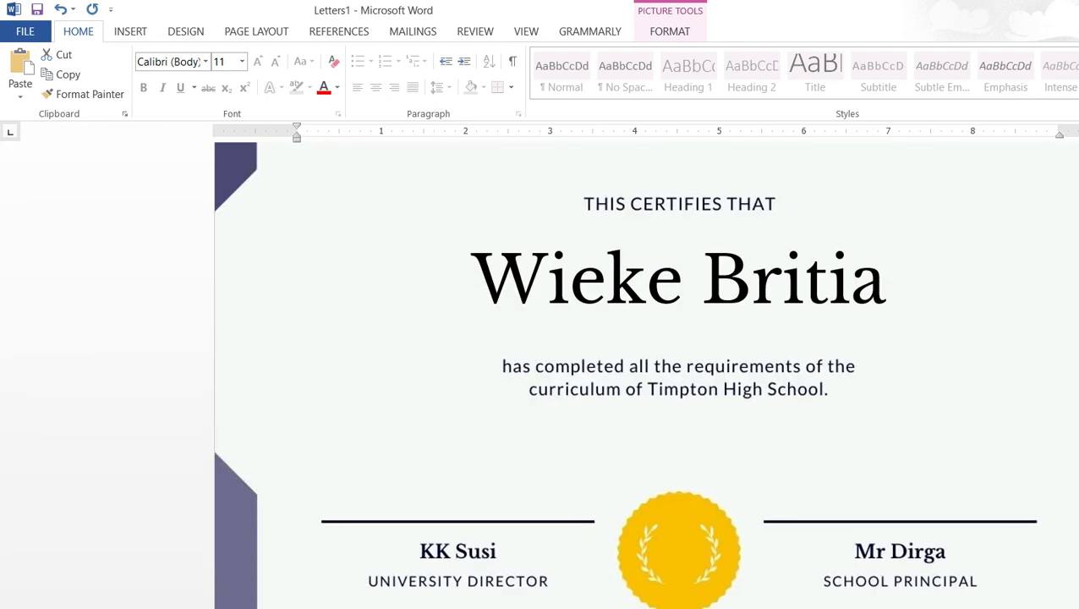